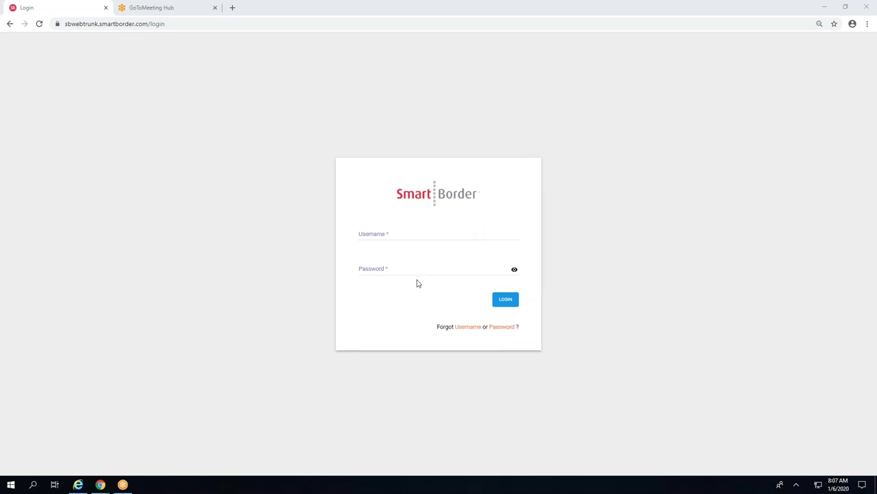
- Log in to SmartBorder with the demo account's username and password
click(419, 235)
text(demouse)
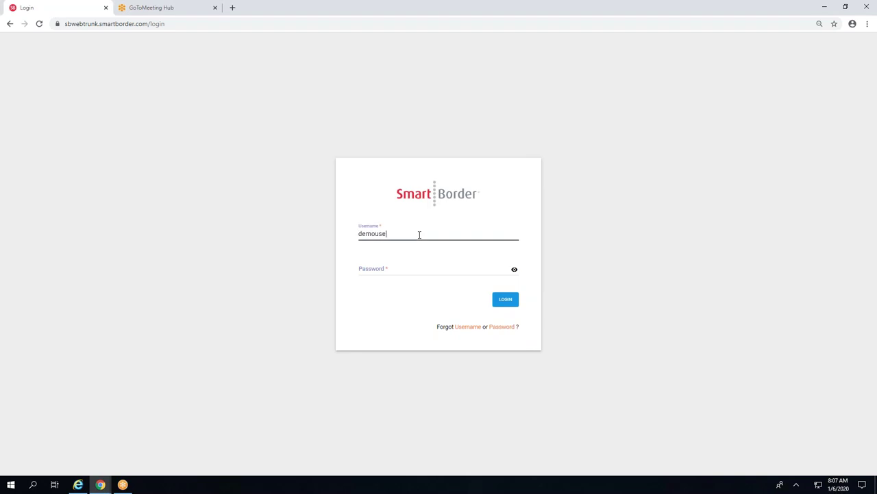
text(r)
key(Tab)
text(••••)
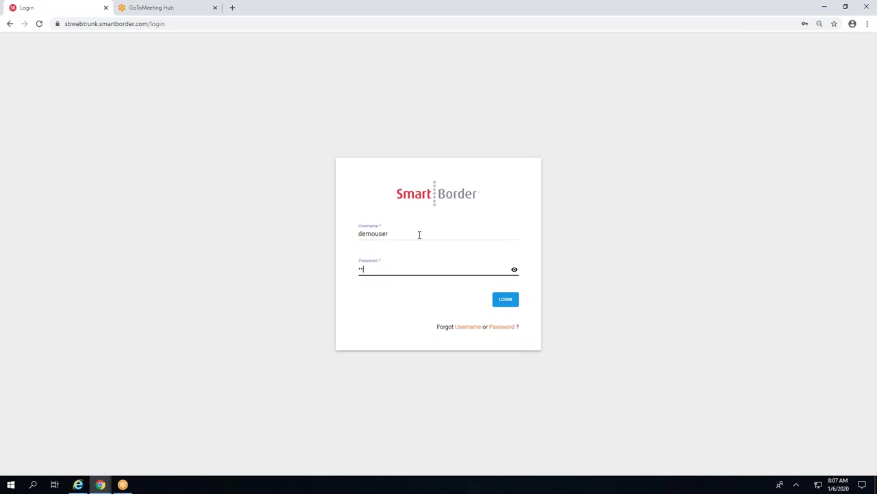
text(••••)
key(Return)
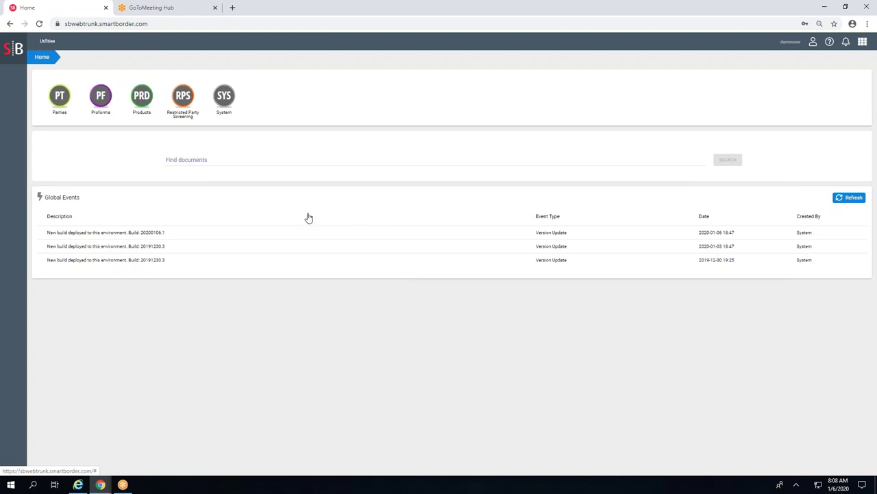
click(251, 160)
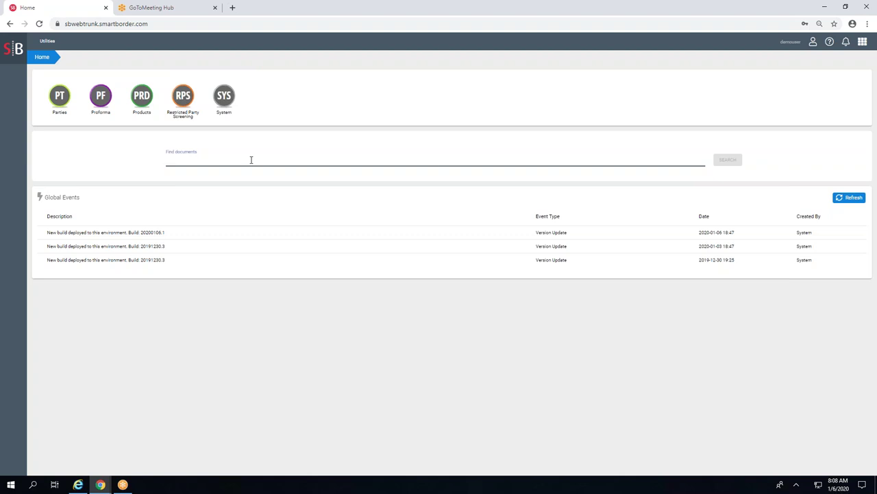
click(250, 159)
text(55555)
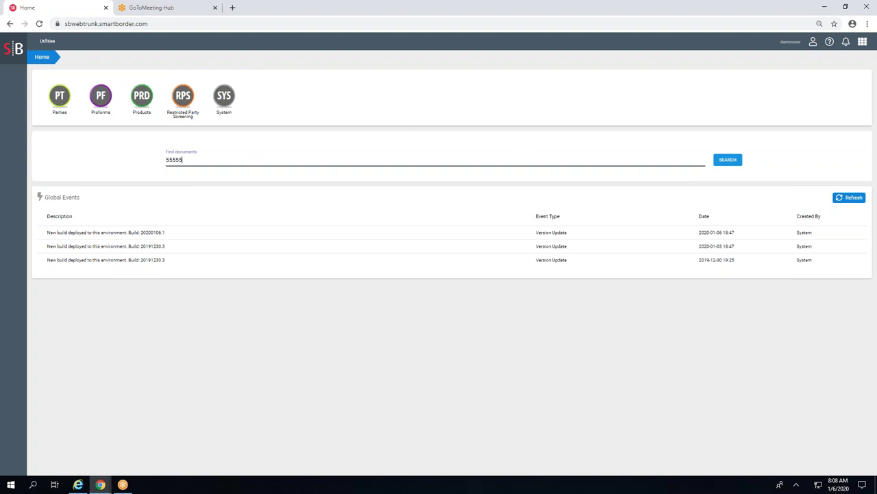
drag(236, 161, 165, 163)
key(BackSpace)
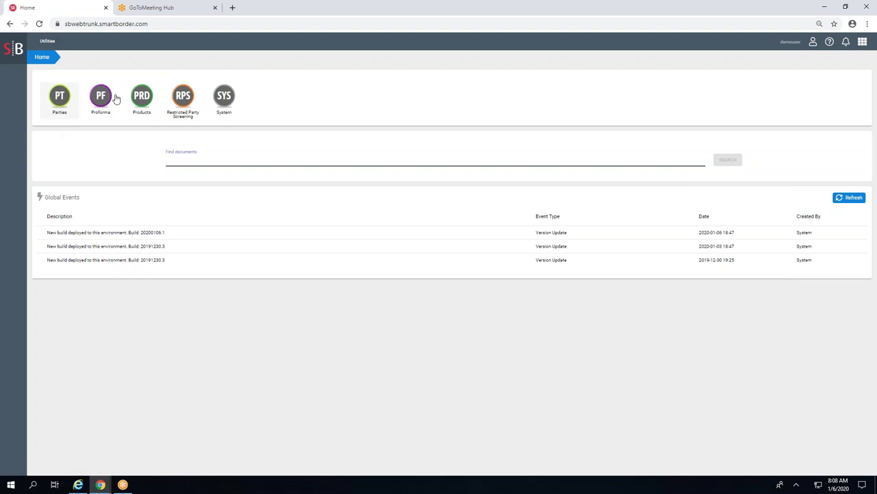
- Switch the interface theme to Dark, then Light, then Blue & Gold via Utilities > Themes
click(48, 41)
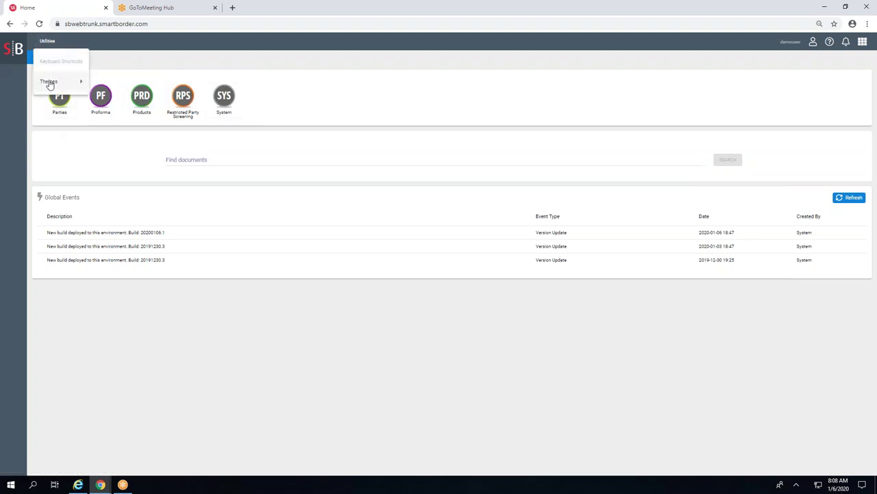
mouse_move(50, 82)
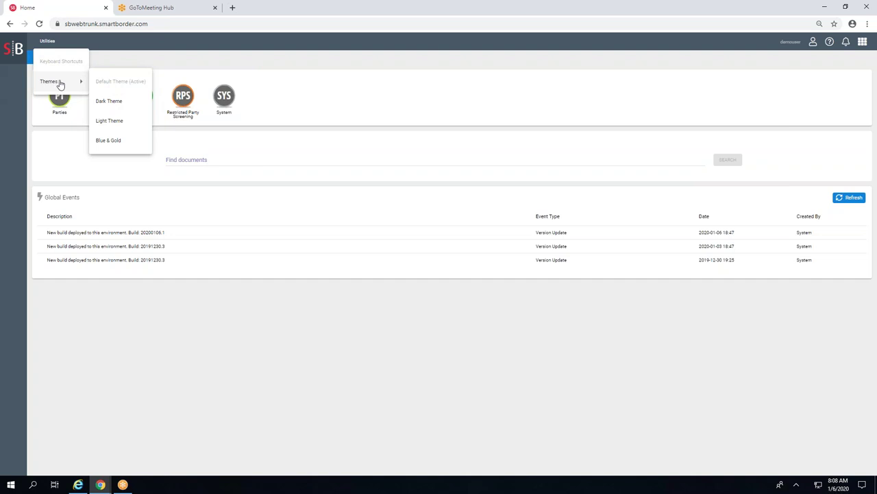
click(123, 108)
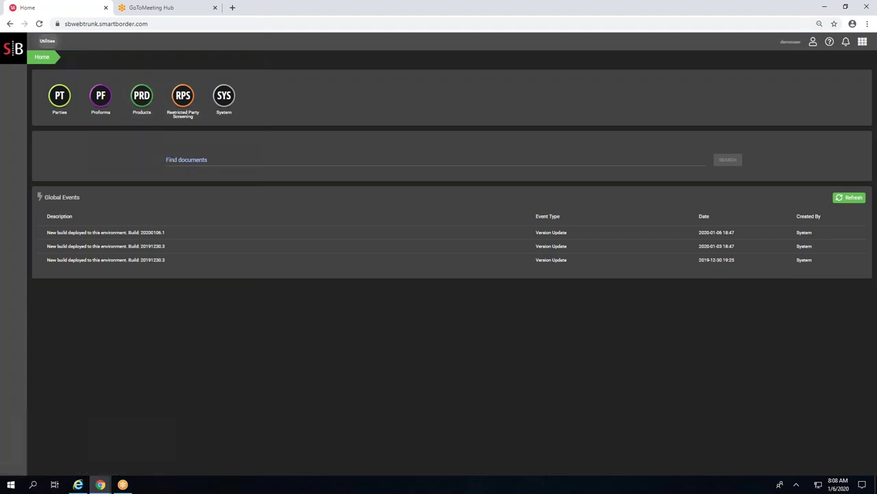
click(47, 41)
mouse_move(54, 82)
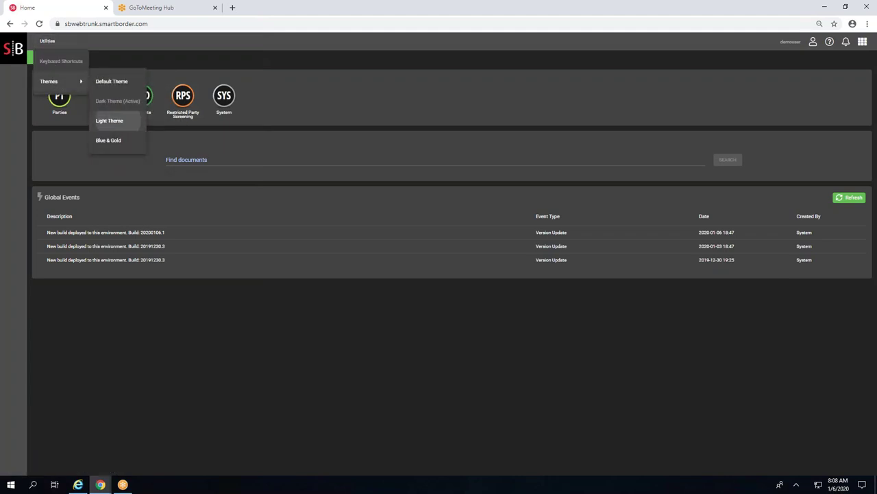
click(118, 121)
click(52, 44)
mouse_move(86, 82)
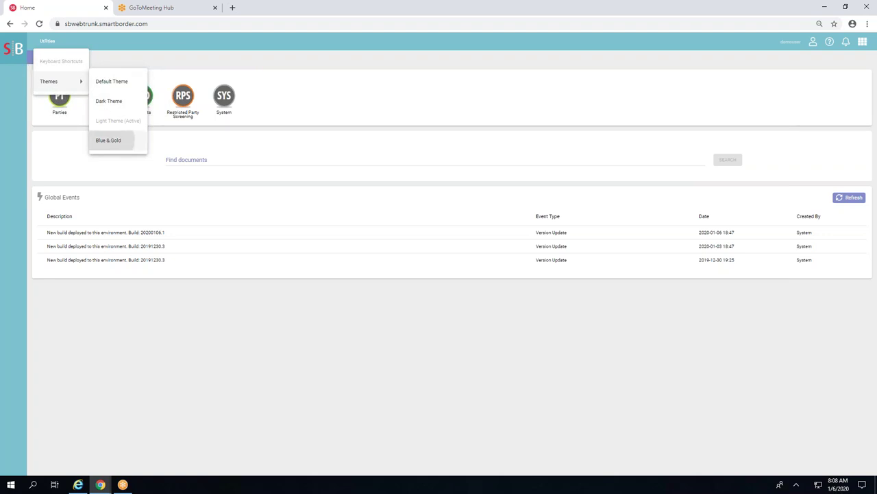
click(108, 139)
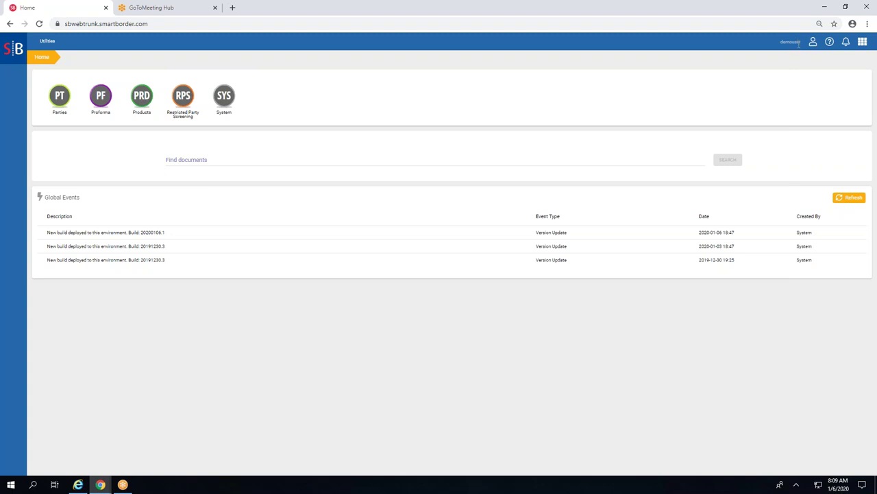
click(815, 45)
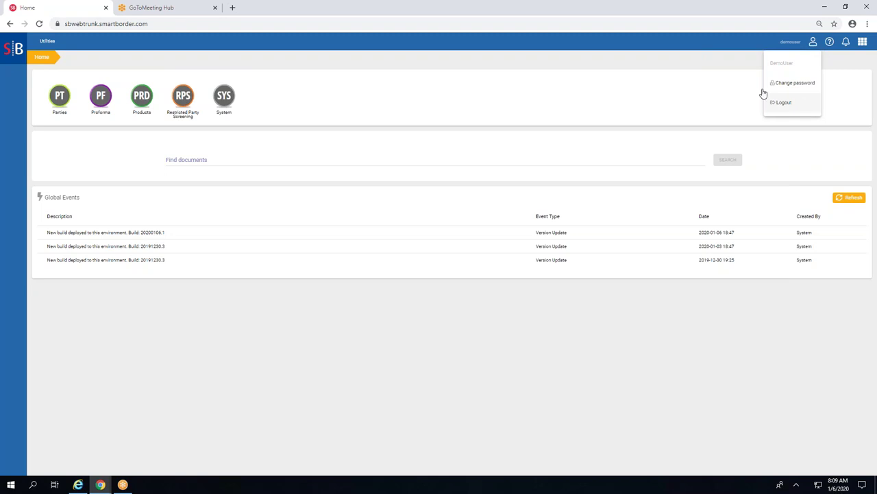
click(715, 90)
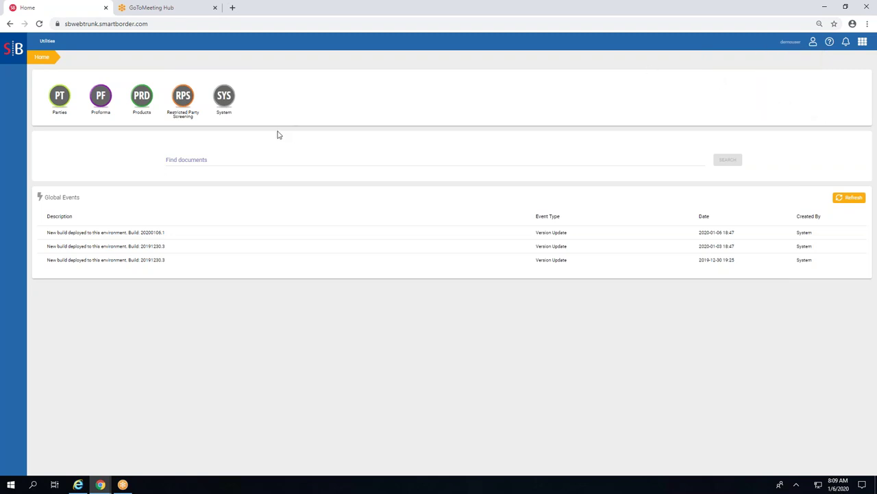
click(862, 43)
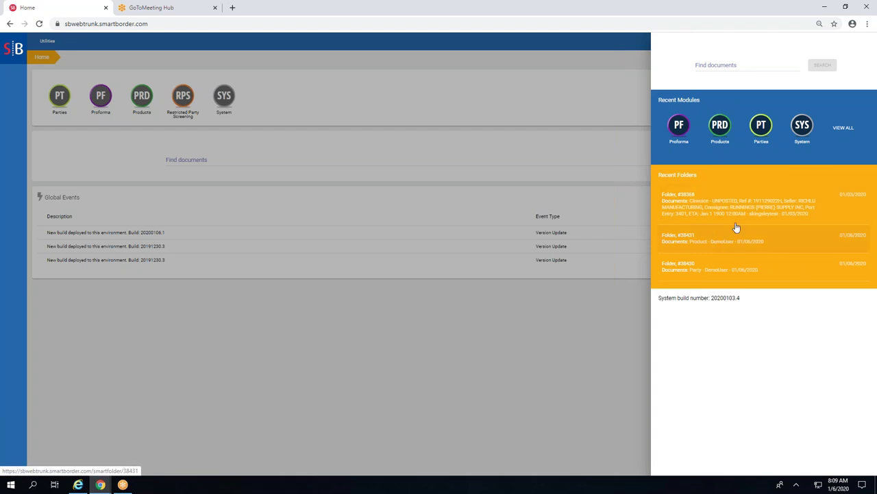
click(628, 69)
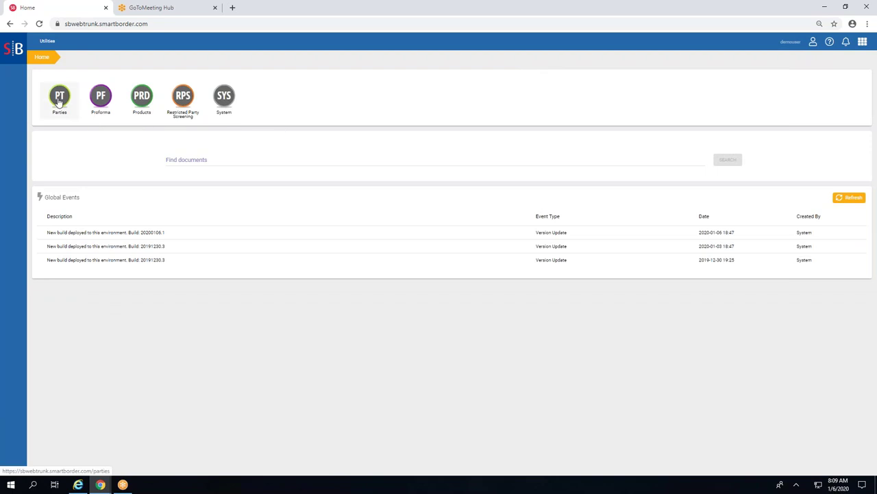
- Open the Parties module and switch from its Dashboard to the Party List
click(59, 101)
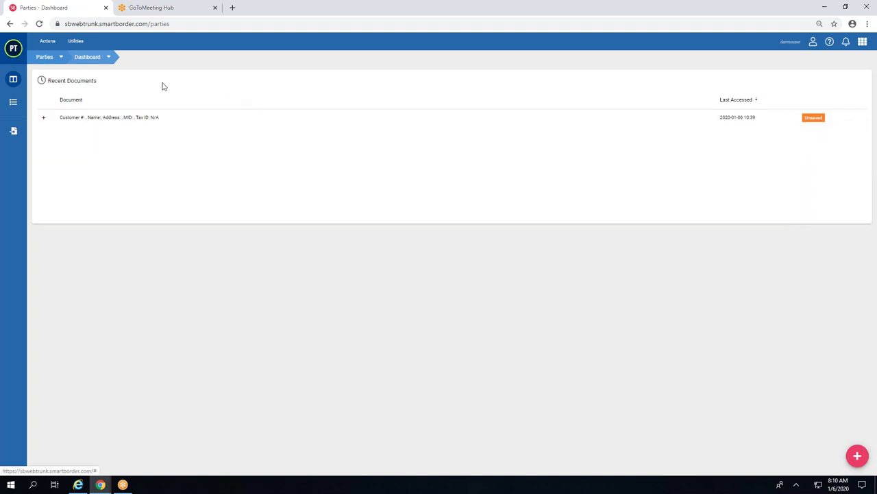
click(108, 58)
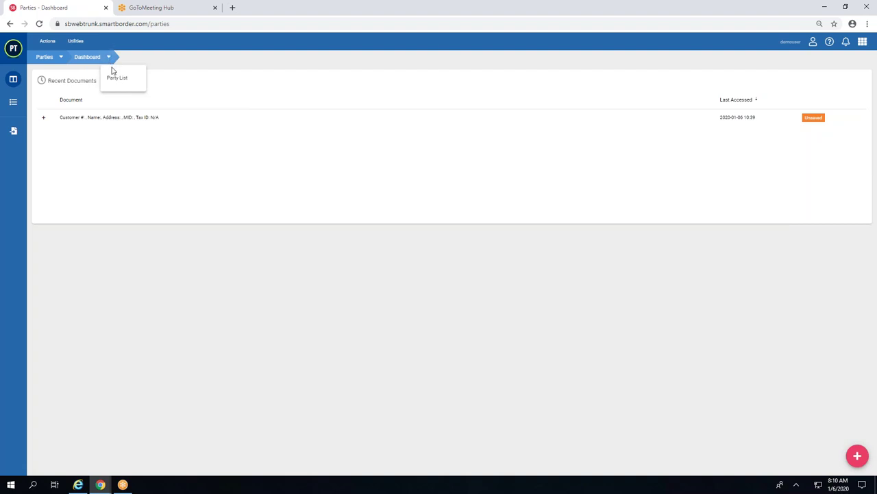
click(115, 80)
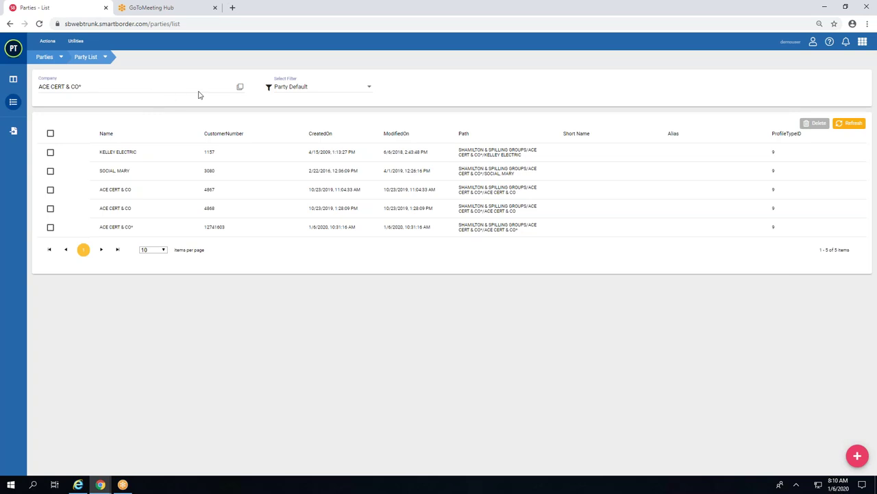
- Show 20 parties per page, keep the Party Default filter, and check KELLEY ELECTRIC
click(156, 251)
click(154, 272)
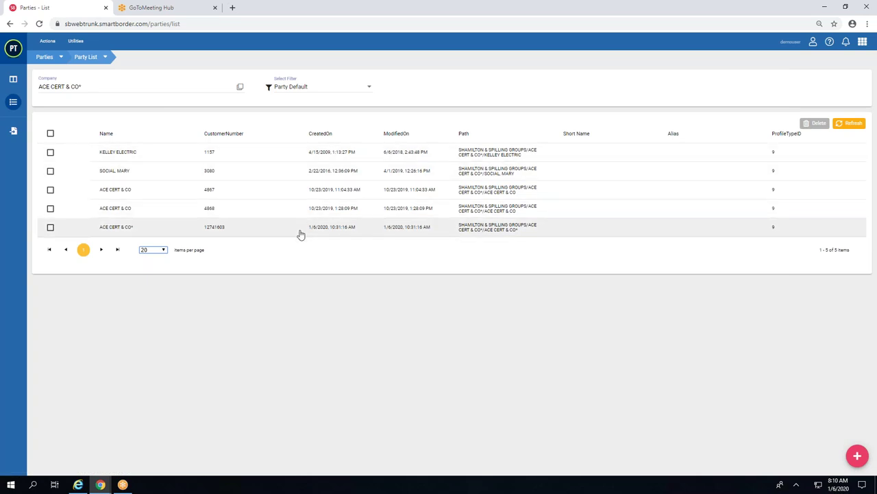
click(314, 92)
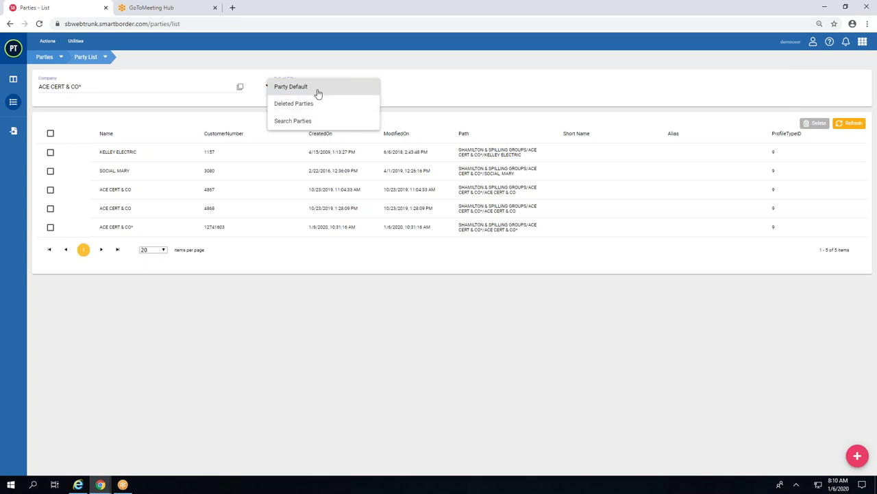
click(411, 87)
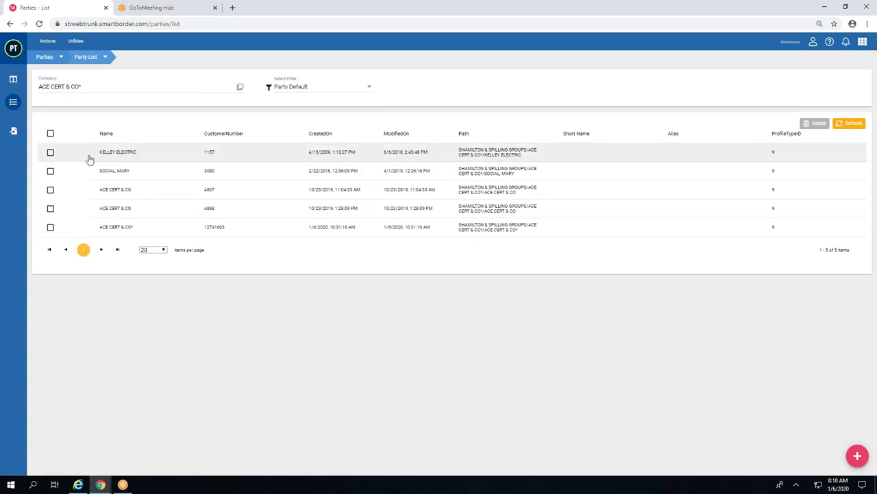
click(51, 153)
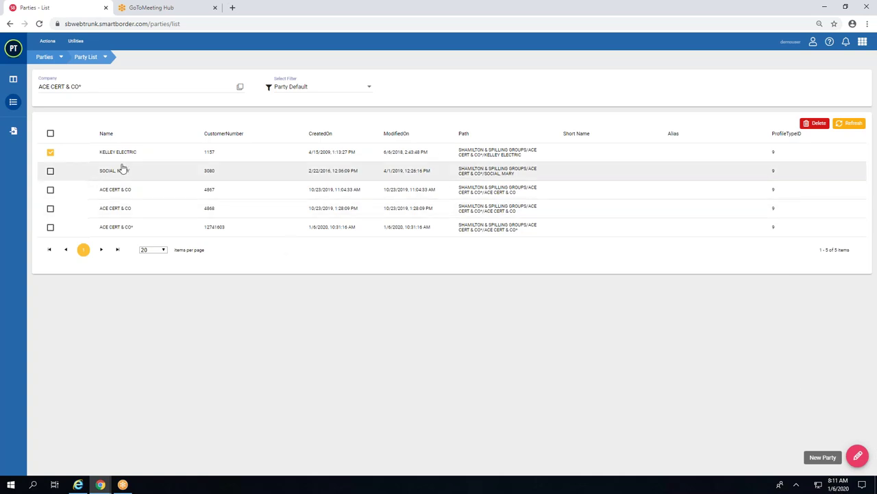
click(53, 46)
- Start a new party form and scroll through its empty fields
click(54, 64)
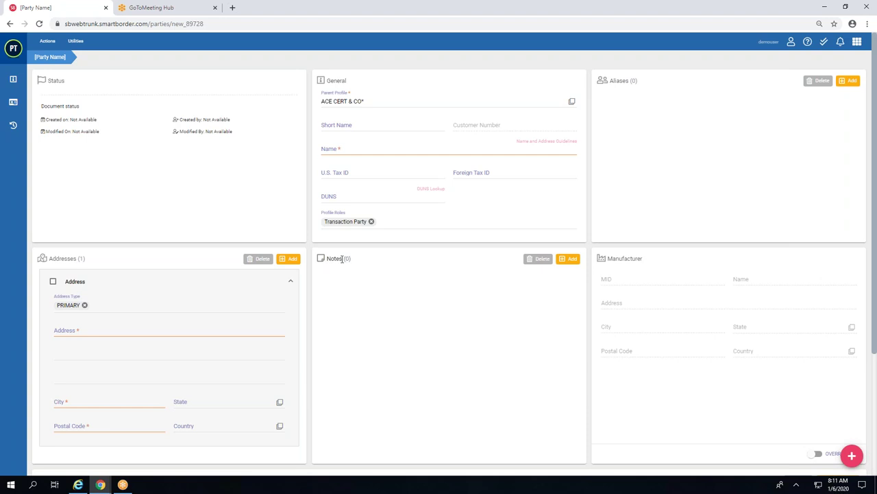
scroll(349, 259, down, 1)
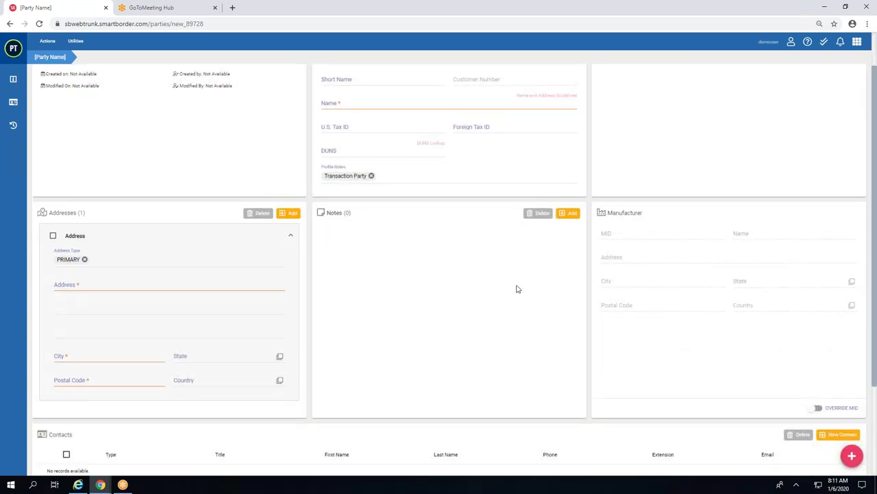
scroll(517, 288, down, 3)
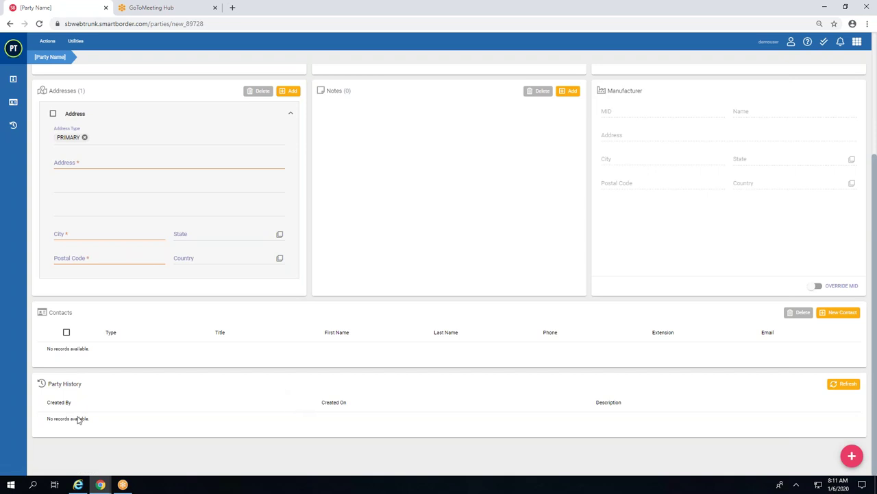
scroll(225, 404, up, 3)
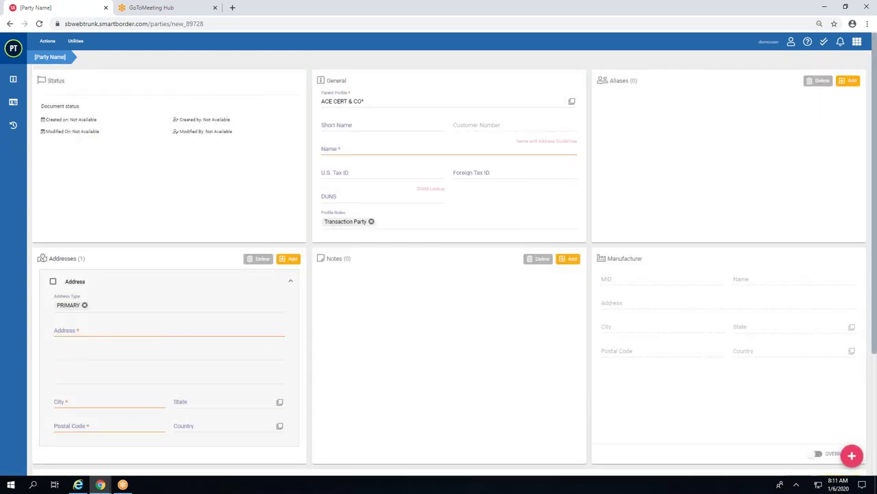
- Dismiss the Actions menu and leave the unsaved party form for the Parties dashboard
click(47, 41)
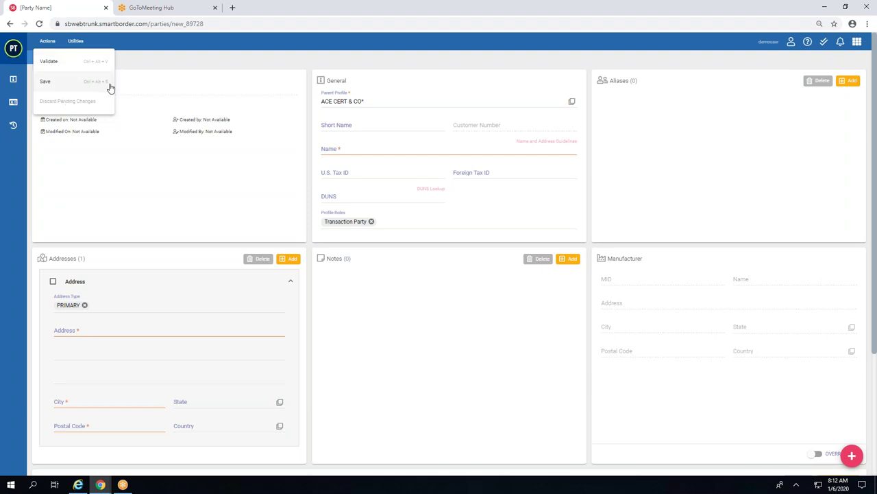
click(852, 456)
mouse_move(852, 456)
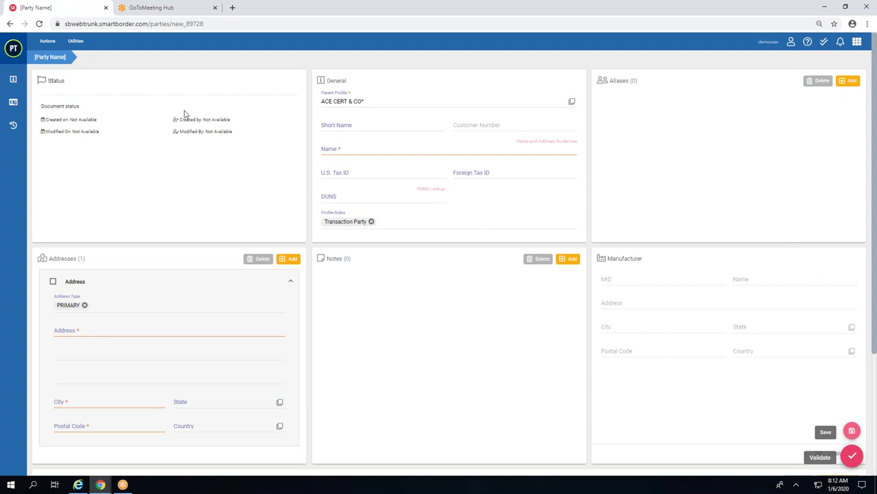
click(13, 48)
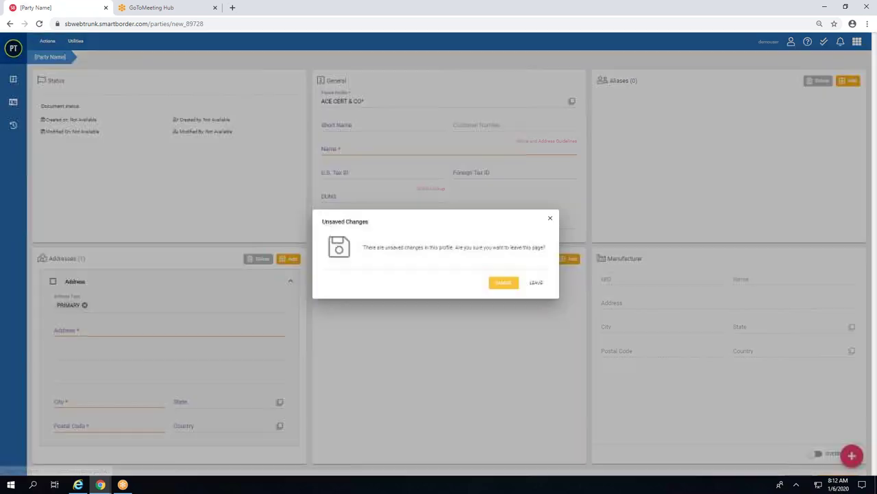
click(538, 283)
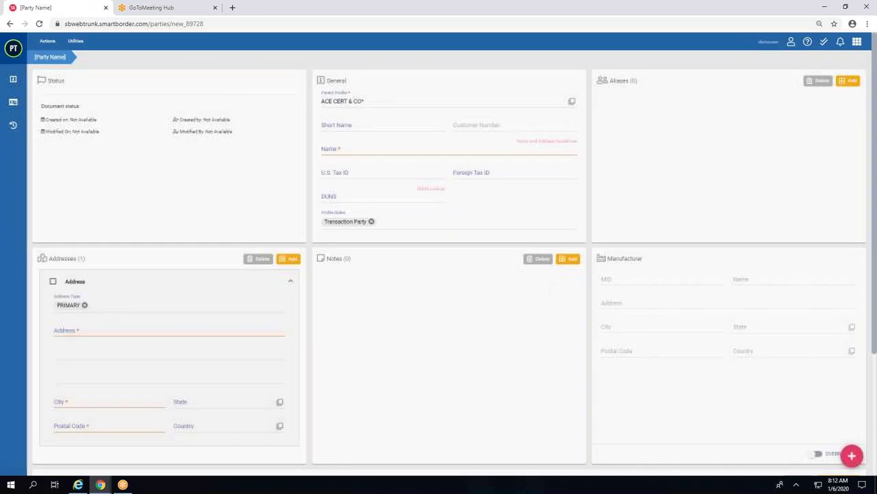
- Open the KELLEY ELECTRIC party record from the Party List
click(108, 57)
click(116, 78)
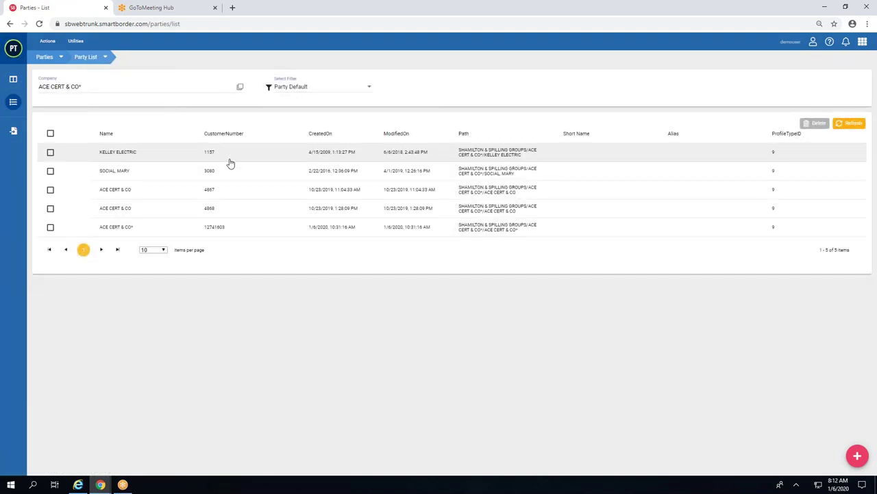
click(236, 156)
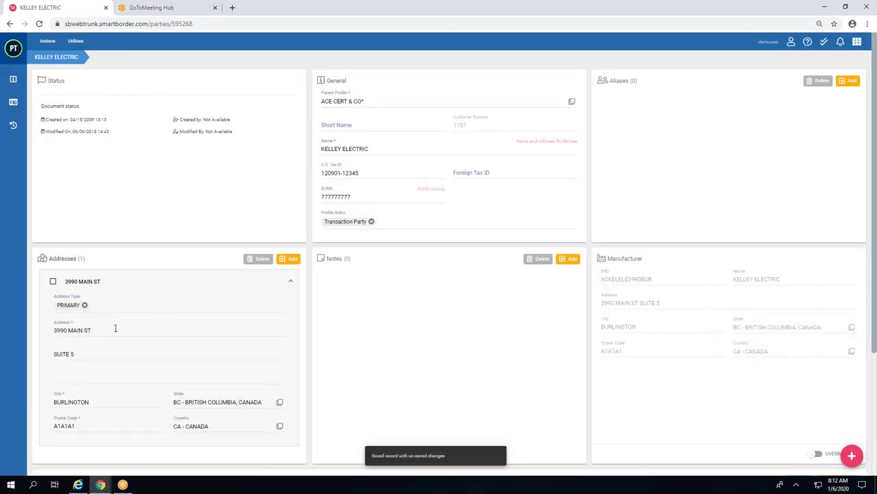
scroll(163, 322, down, 2)
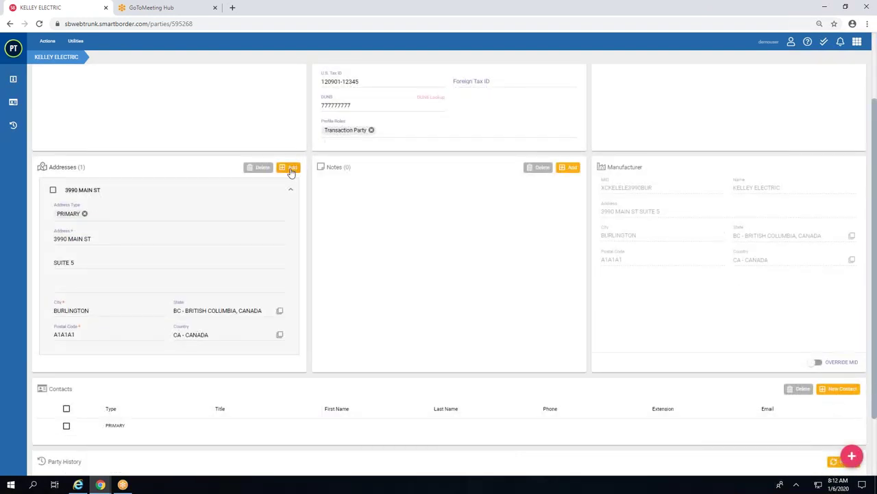
scroll(425, 171, down, 2)
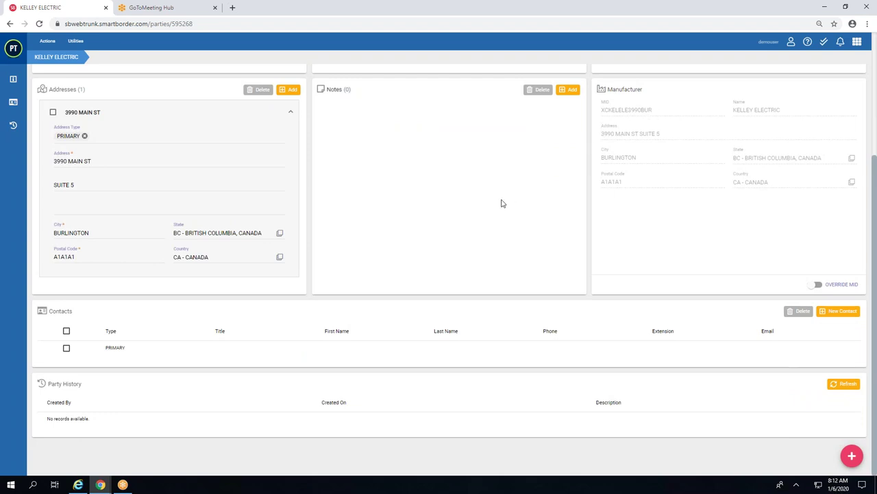
scroll(501, 201, up, 1)
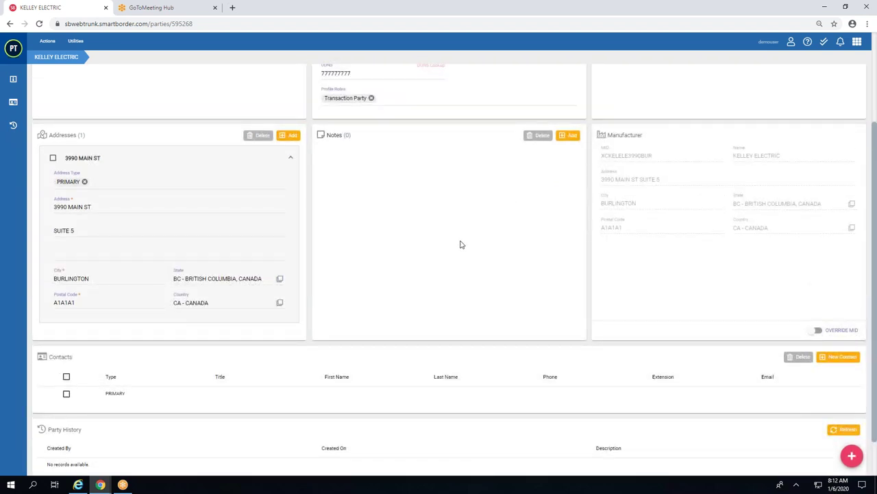
scroll(460, 244, up, 3)
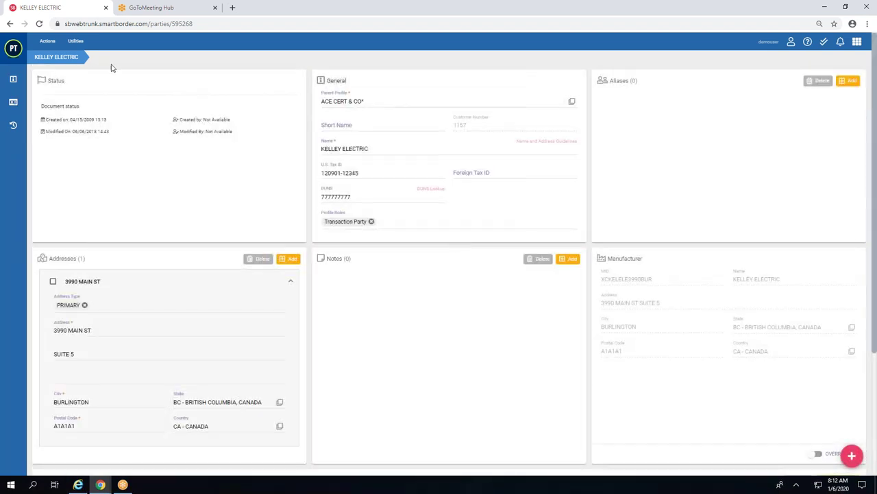
- Leave the KELLEY ELECTRIC record without saving and return to the Parties dashboard
click(12, 51)
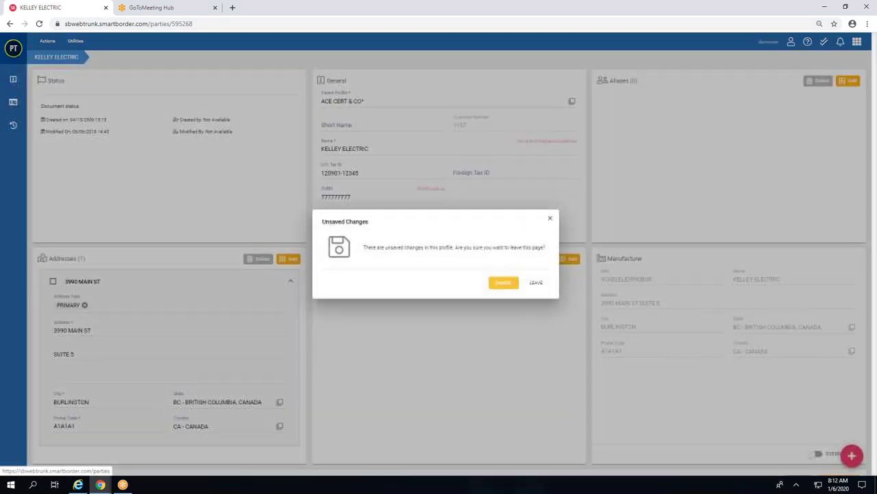
click(534, 282)
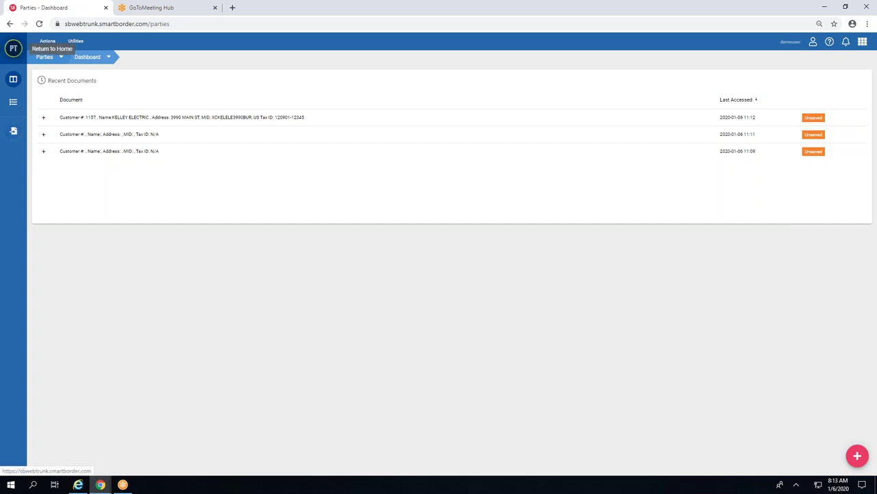
- Go Home, open the PRD Products module, and start a New Product from Actions
click(14, 48)
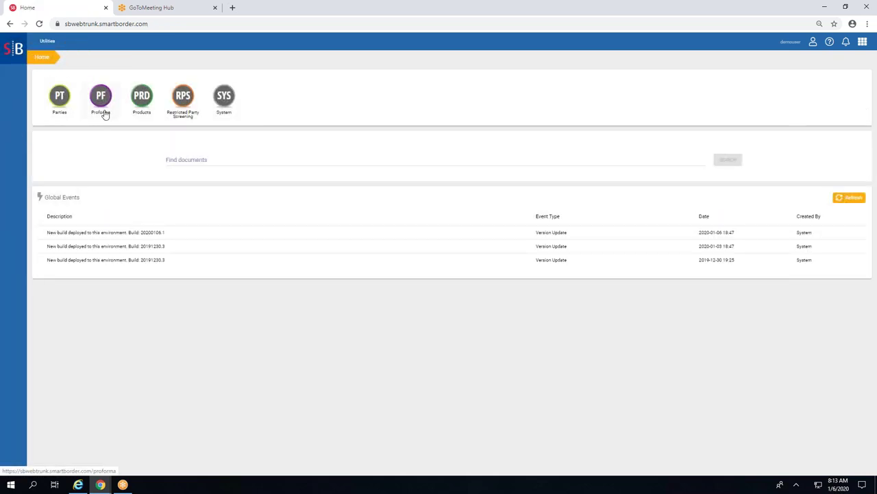
click(142, 99)
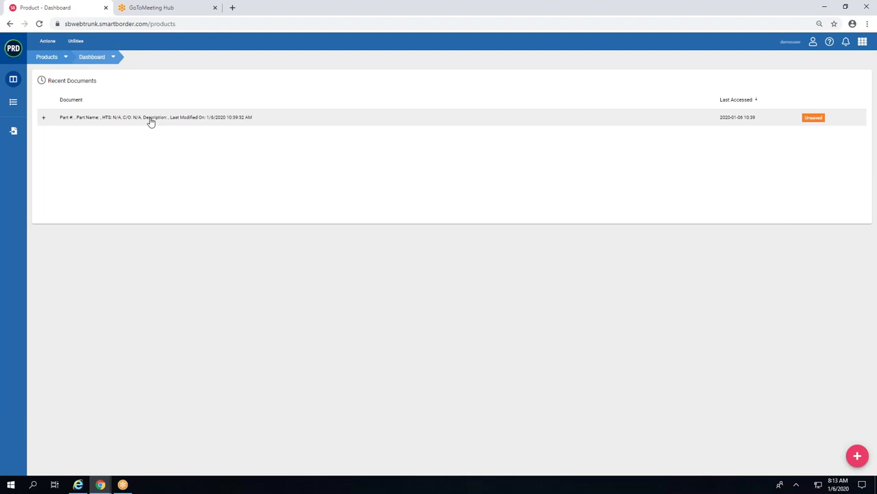
click(47, 40)
click(54, 61)
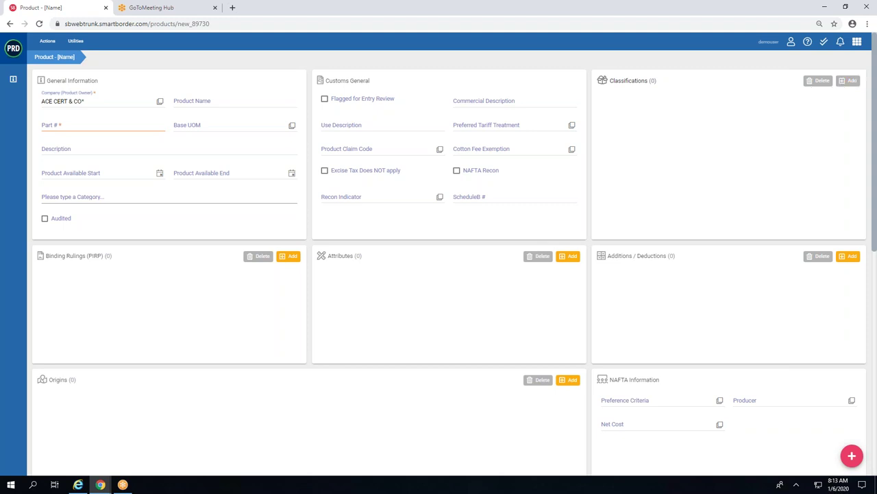
- Add Classification line 1 and open its Commodity Tariff # lookup
click(848, 82)
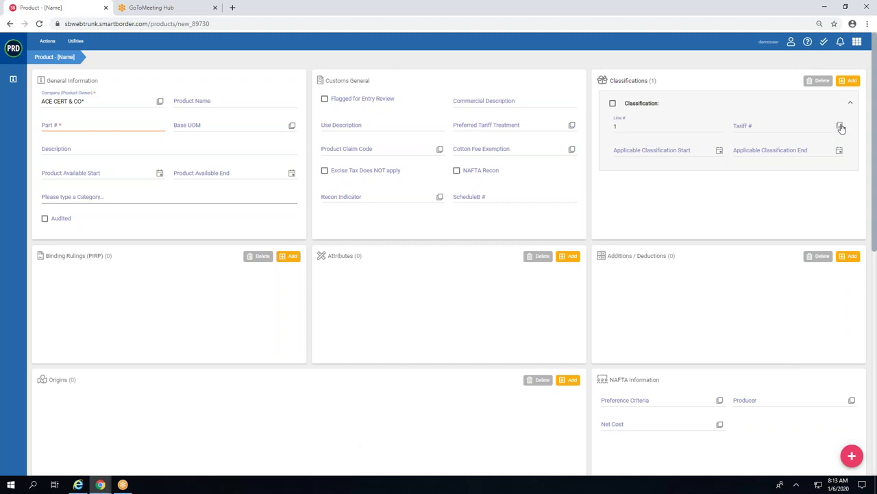
click(841, 127)
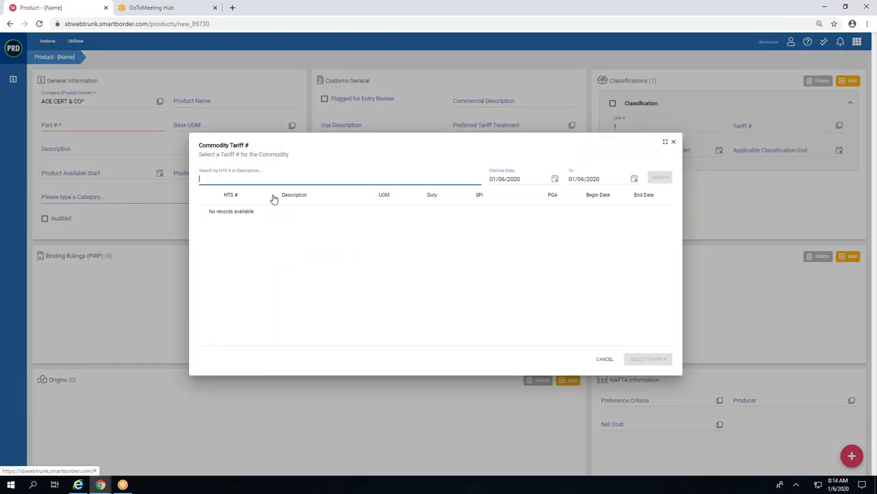
- Search HTS tariffs for 'apple', then close the lookup without choosing one
text(apple)
key(Return)
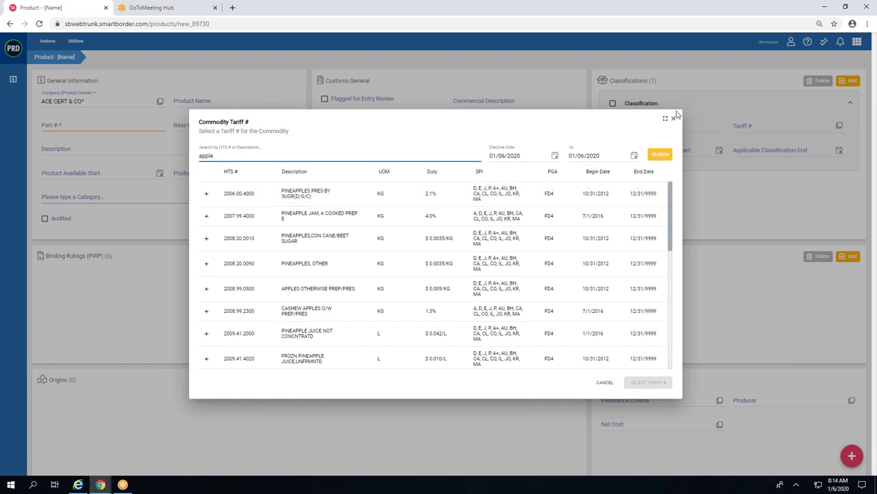
click(673, 119)
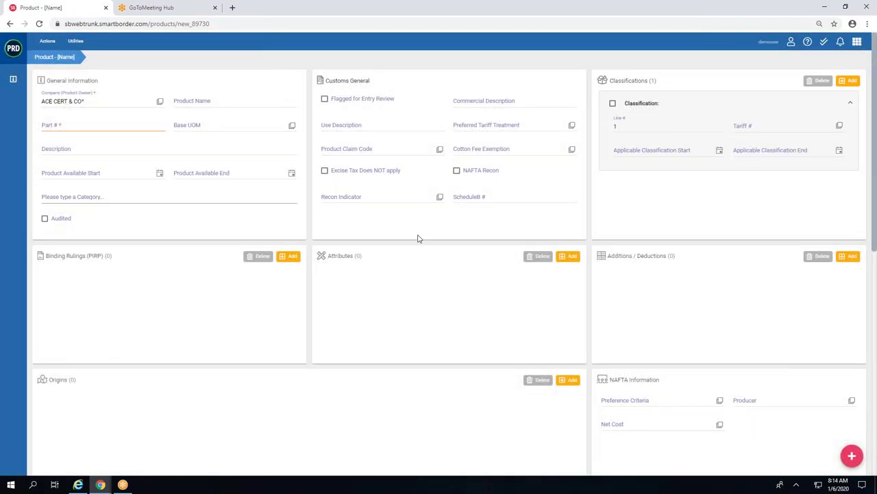
- Add a blank Origin entry to the product's Origins section, bringing its count to 1
scroll(418, 238, down, 2)
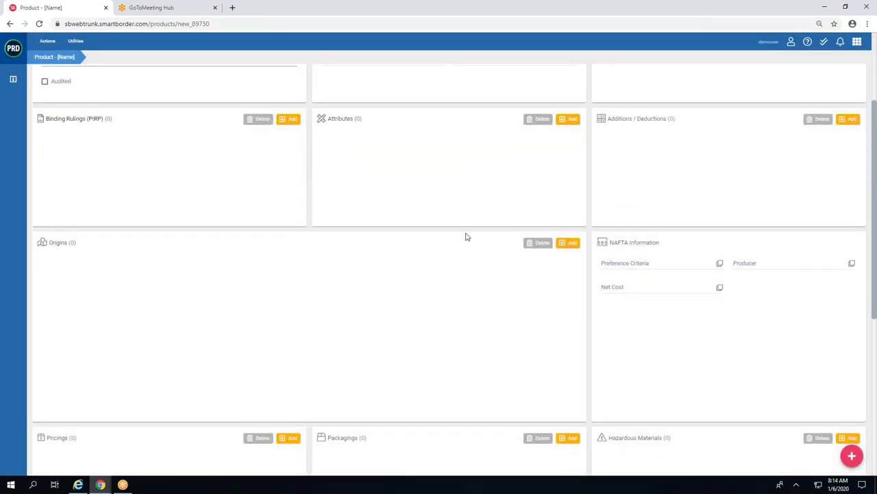
scroll(672, 183, down, 1)
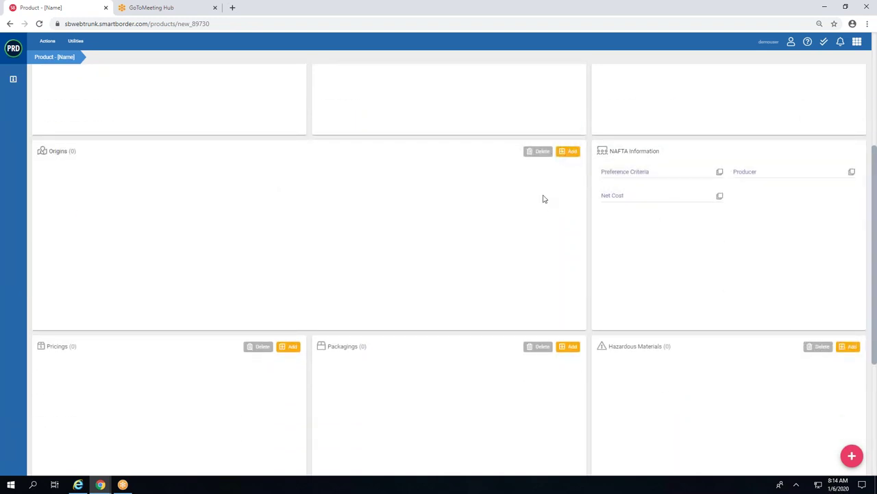
click(572, 152)
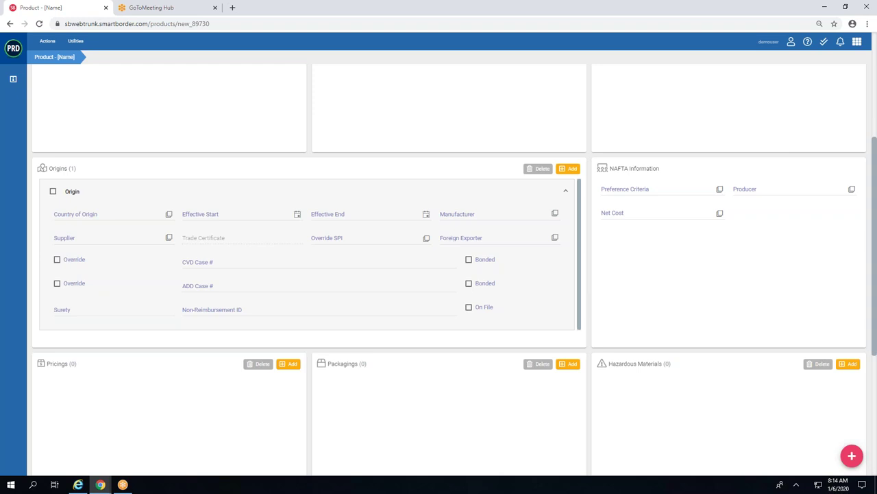
scroll(371, 301, down, 1)
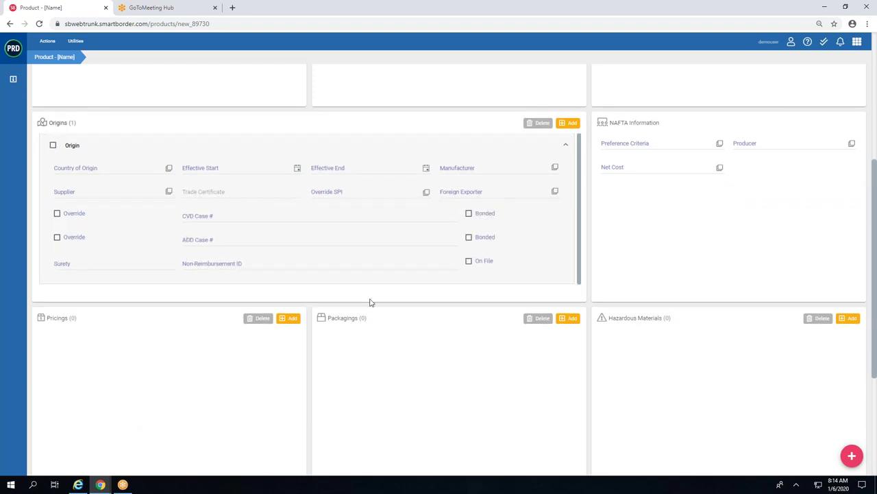
- Add one blank Price entry under Pricings and one blank Packaging entry under Packagings
click(292, 319)
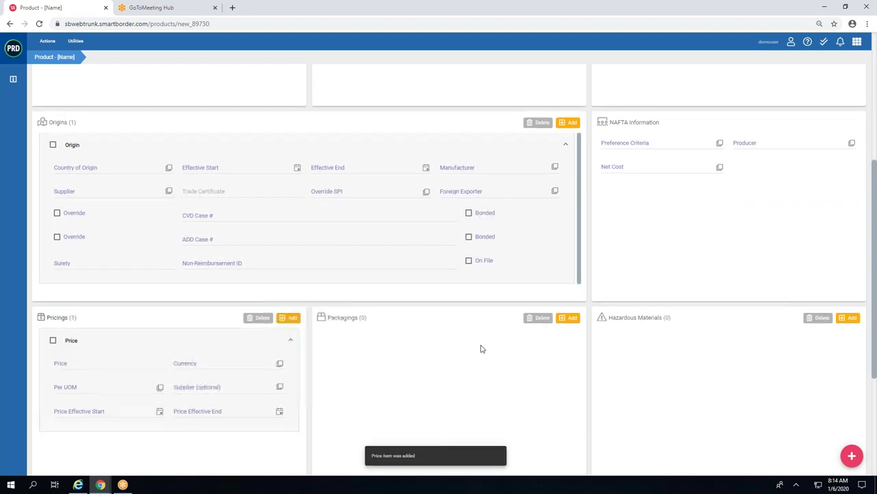
scroll(481, 349, down, 3)
click(571, 194)
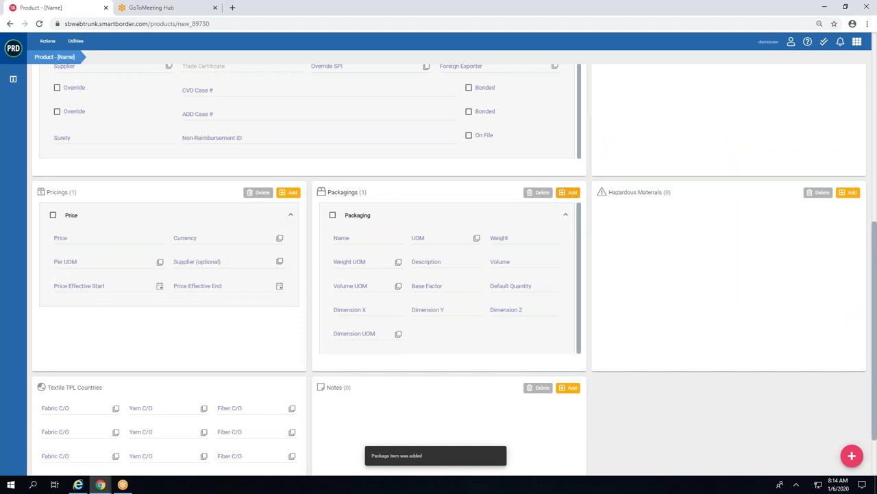
scroll(572, 196, down, 1)
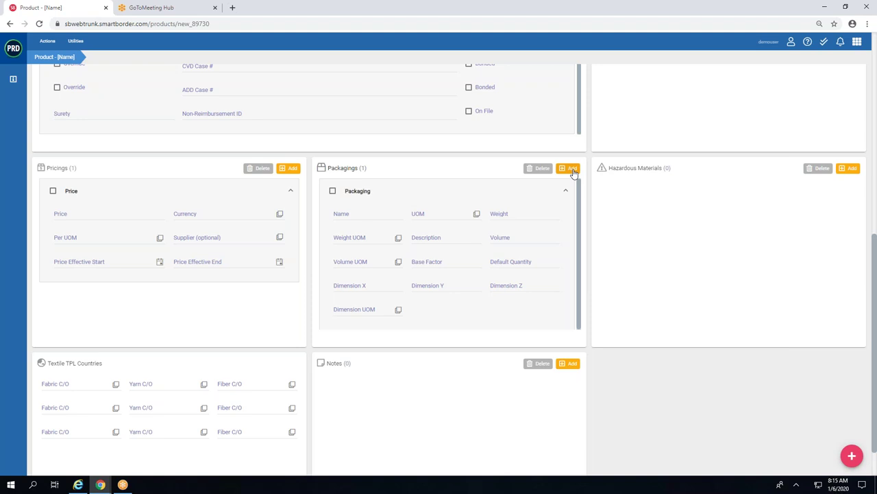
click(572, 168)
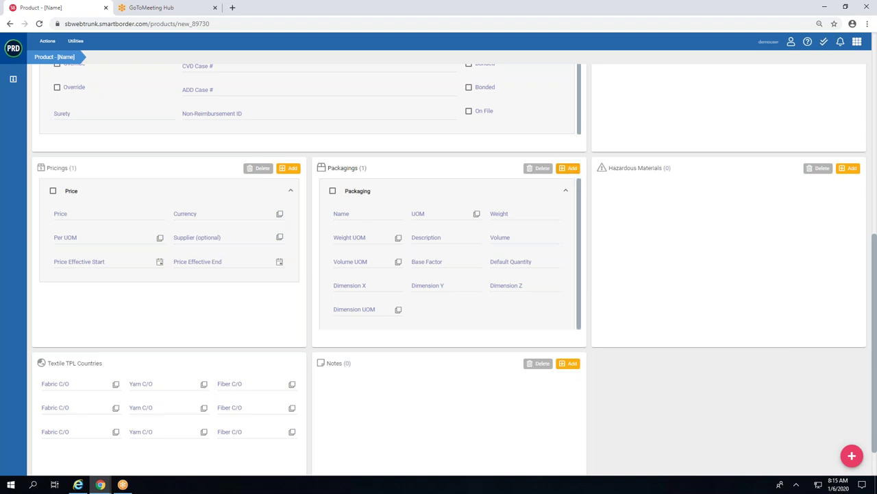
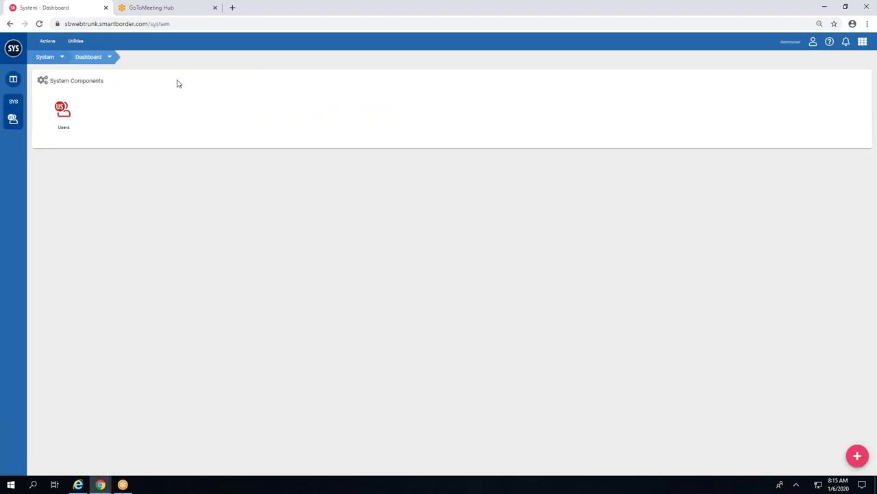
- Filter users by Username Search (non-AES) for 'test', then start a new user
click(62, 129)
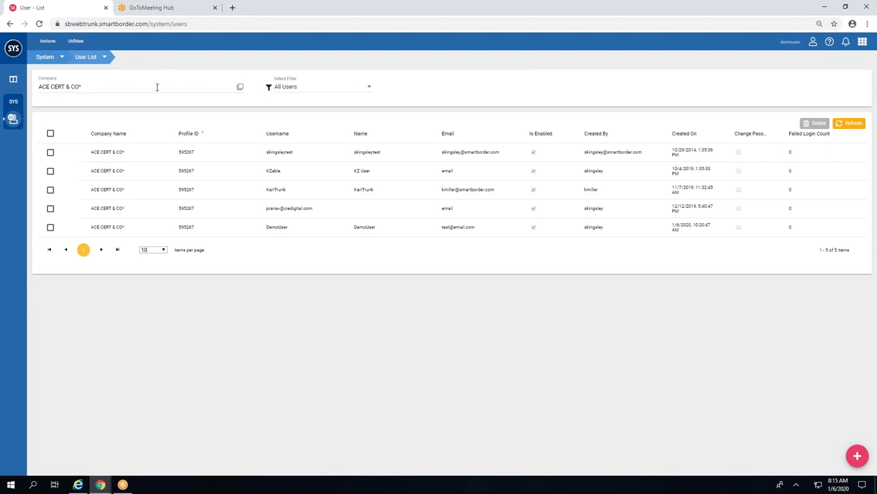
click(307, 87)
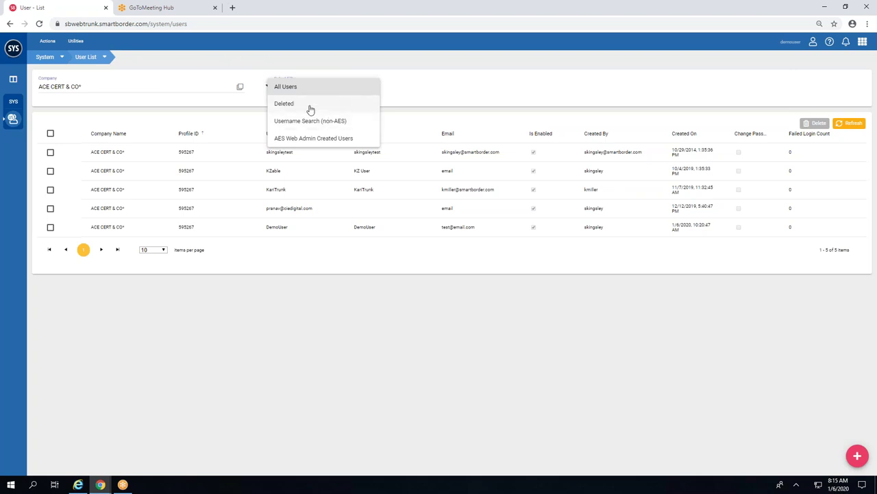
click(313, 120)
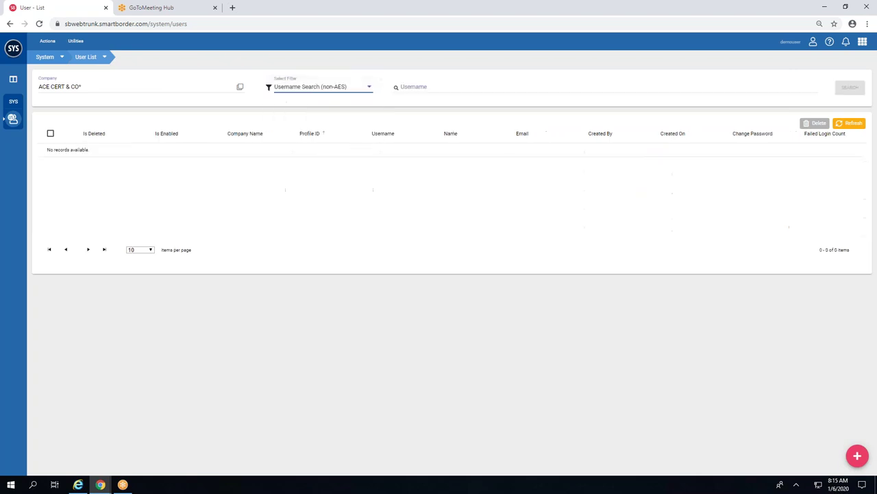
click(426, 87)
text(test)
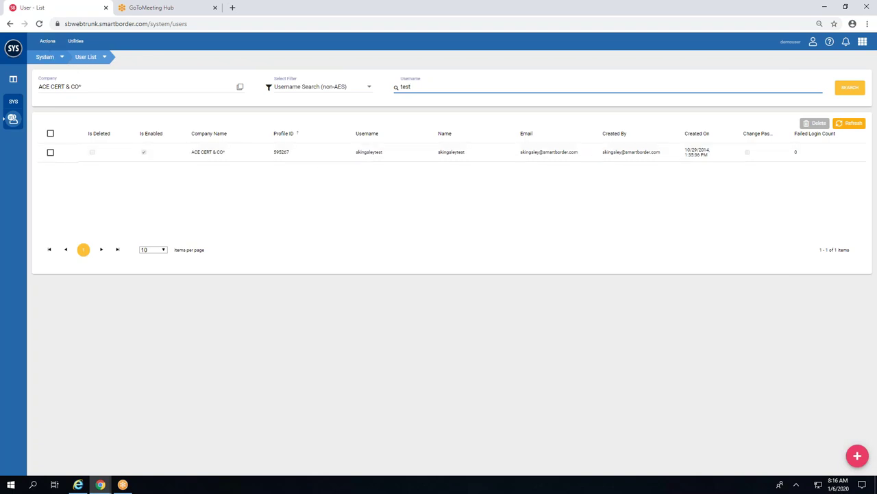
click(48, 41)
click(53, 61)
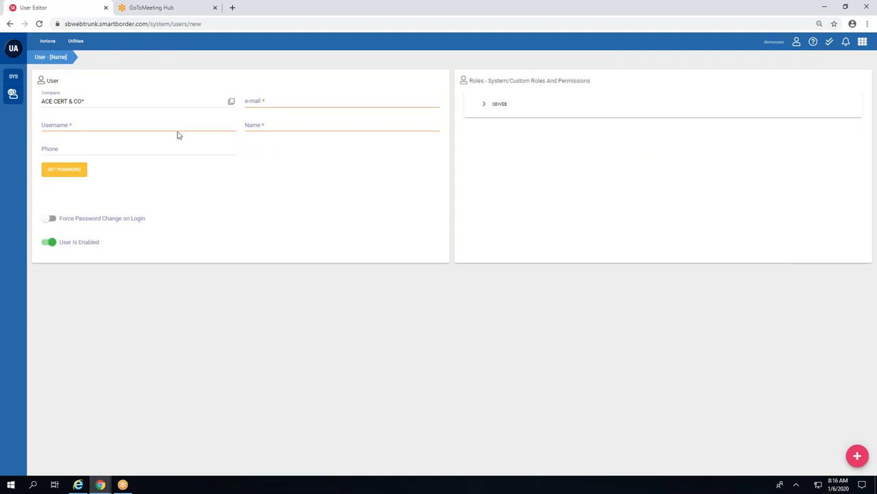
- Grant the new user the SBweb Proforma User role under SBWEB roles
click(484, 106)
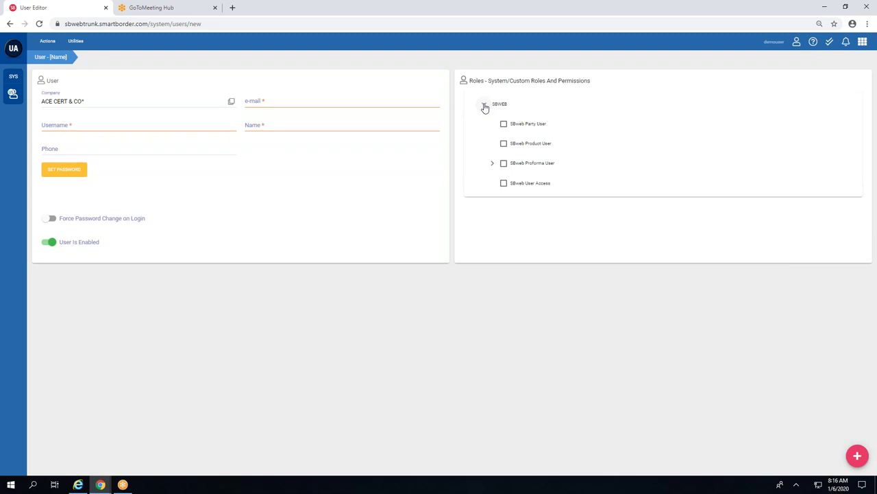
click(492, 165)
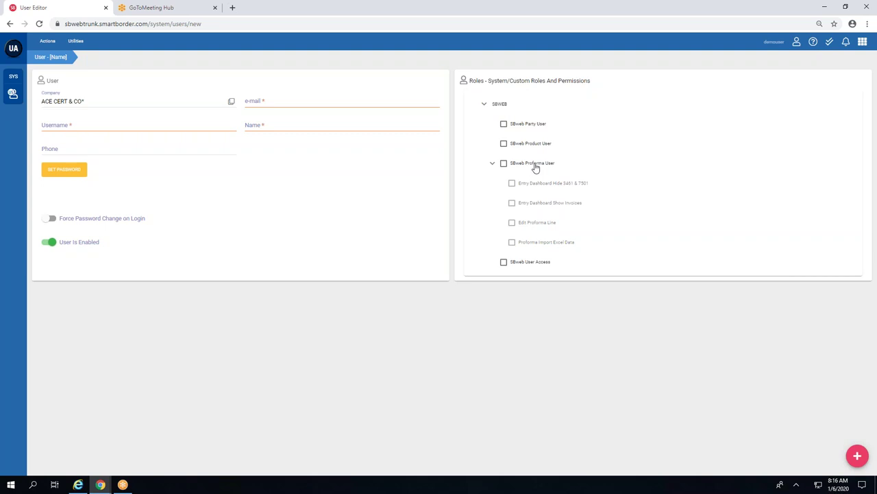
click(504, 165)
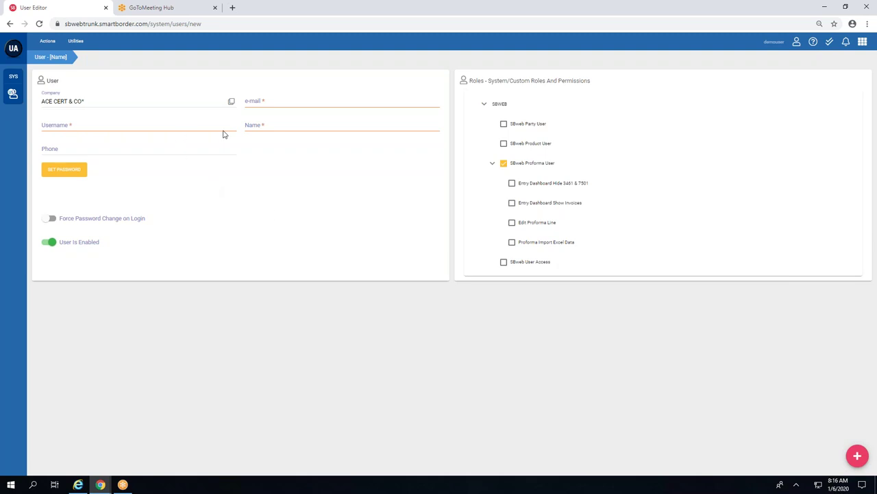
- Cancel the password setup after ticking Bypass, and leave the user editor
click(71, 173)
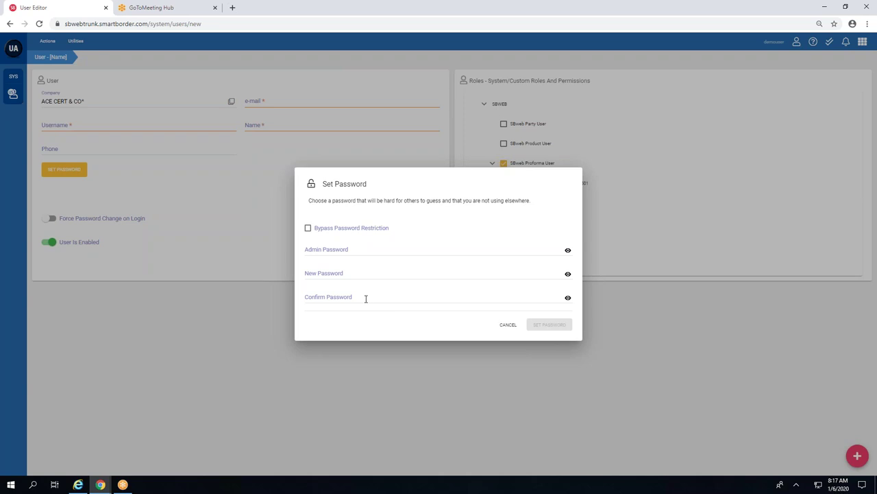
click(309, 230)
click(508, 325)
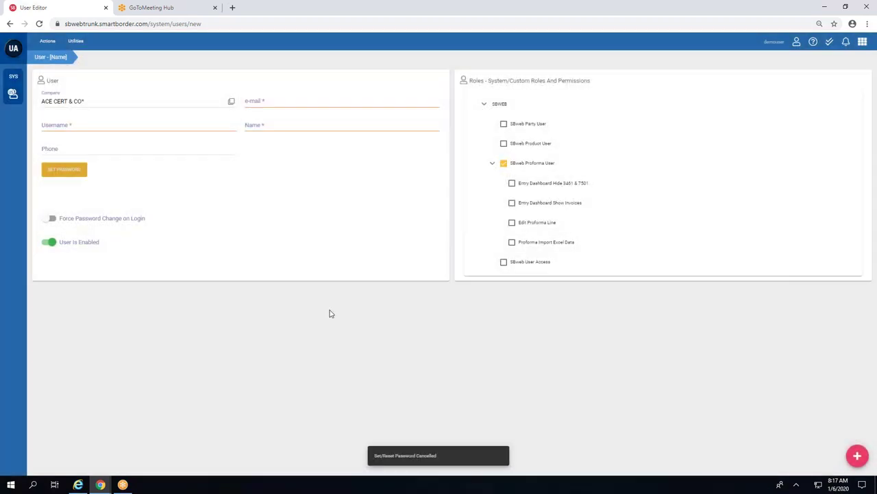
click(13, 52)
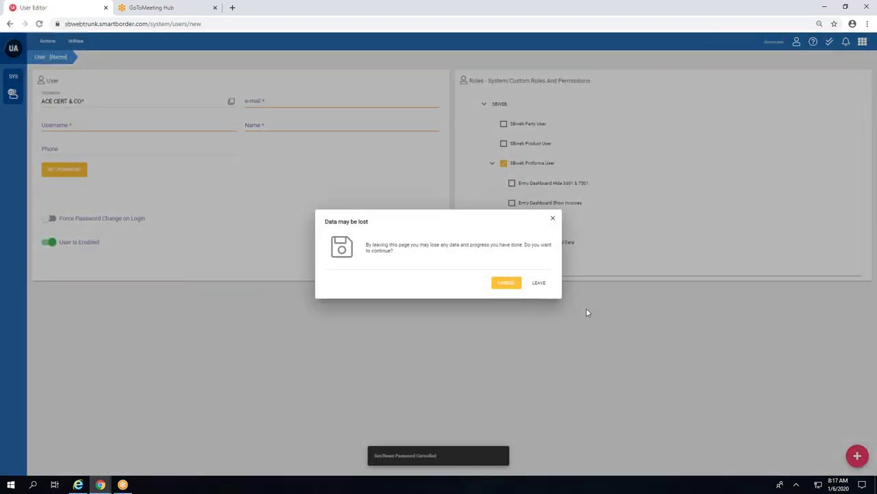
- Leave without saving the user, return Home, and open the PF Proforma dashboard
click(540, 283)
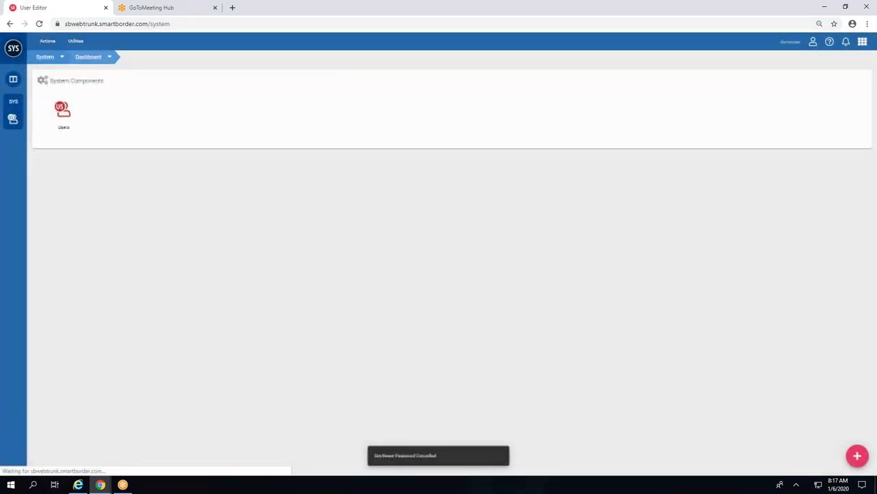
click(16, 51)
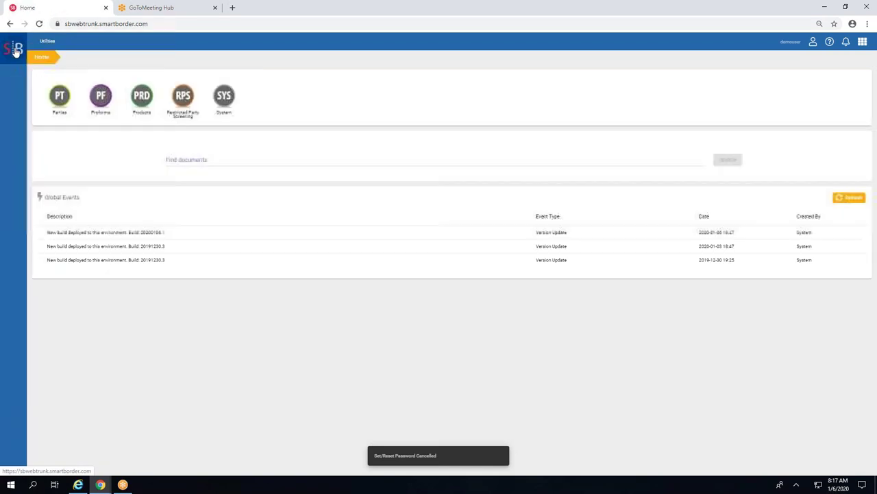
click(107, 115)
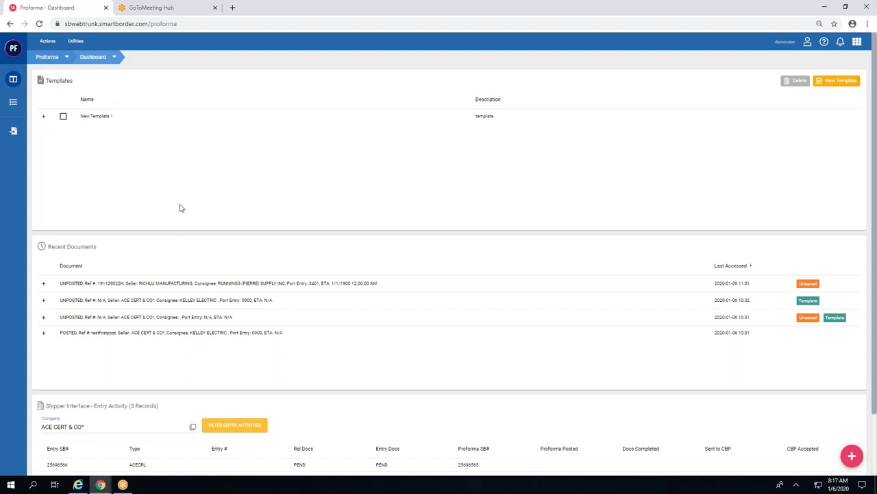
- Open the New Template 1 proforma template in edit mode
click(129, 122)
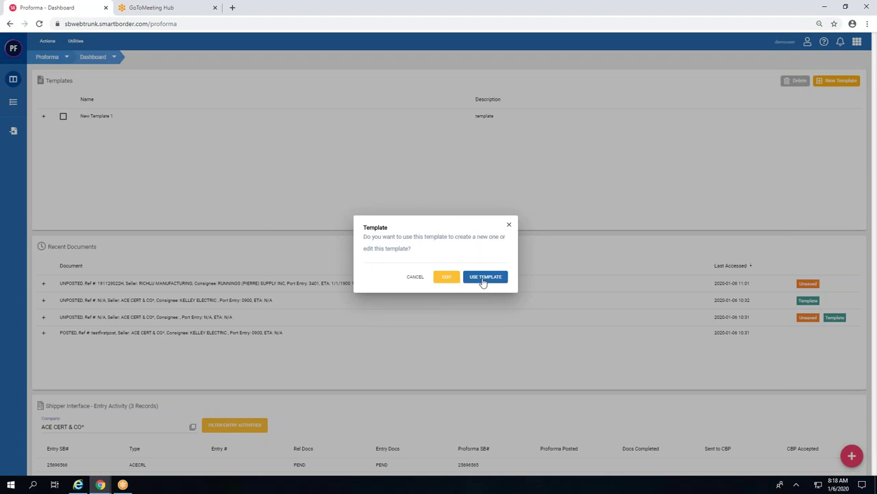
click(446, 278)
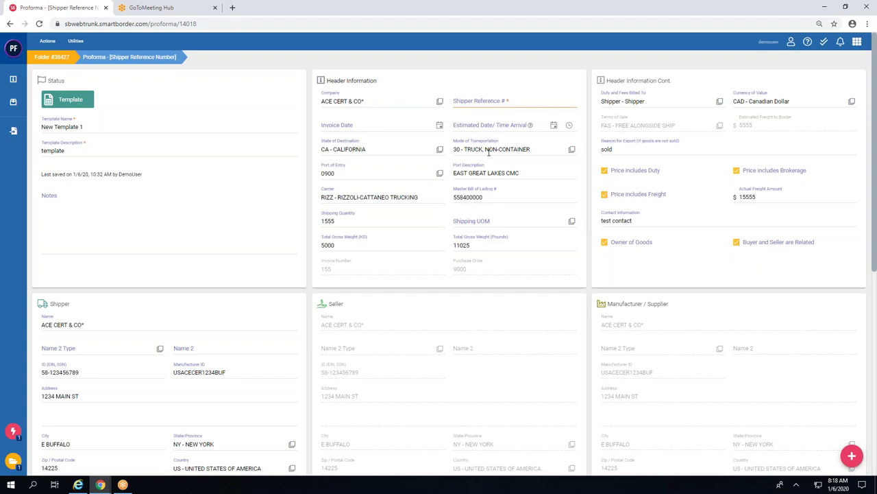
- Back on the Proforma dashboard, view and close the entry detail for SB# 25696565
click(13, 48)
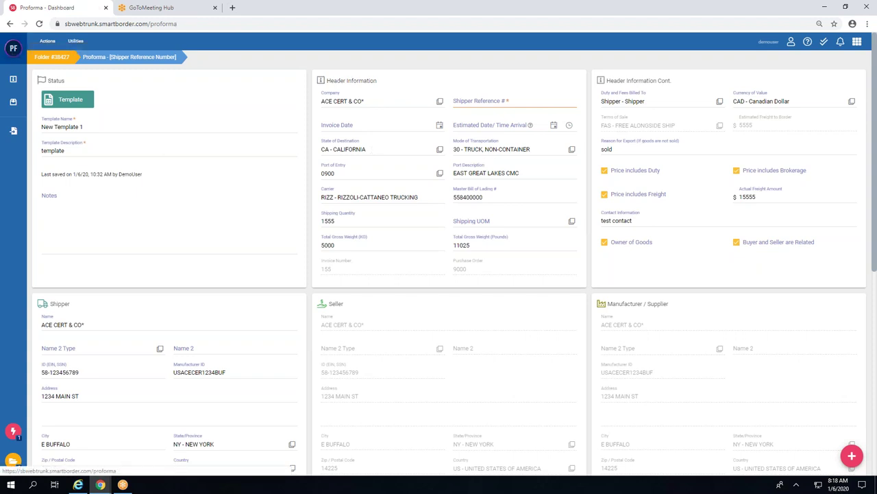
scroll(164, 194, down, 1)
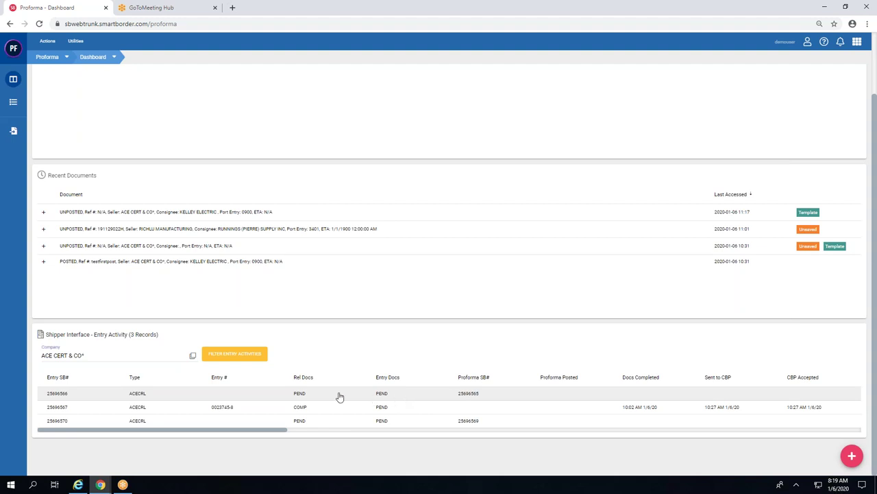
click(414, 396)
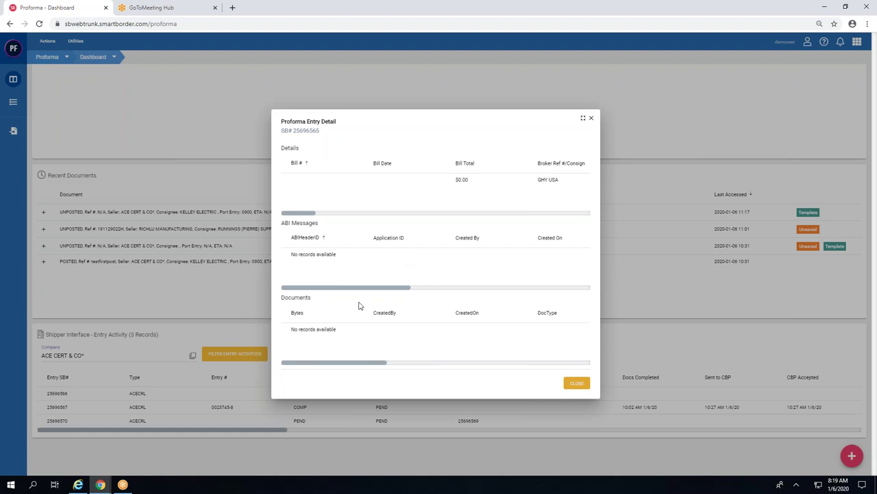
click(577, 383)
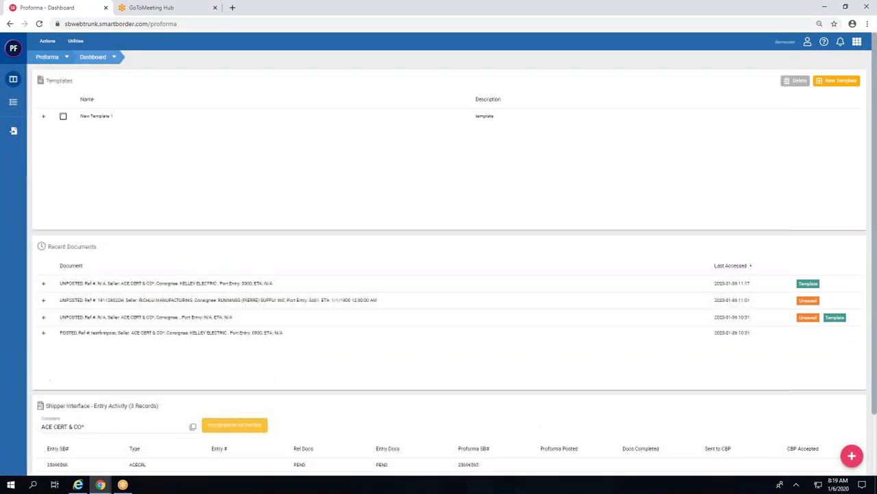
- Start a new blank proforma and set its carrier to 81DR - UNKNOWN
click(48, 41)
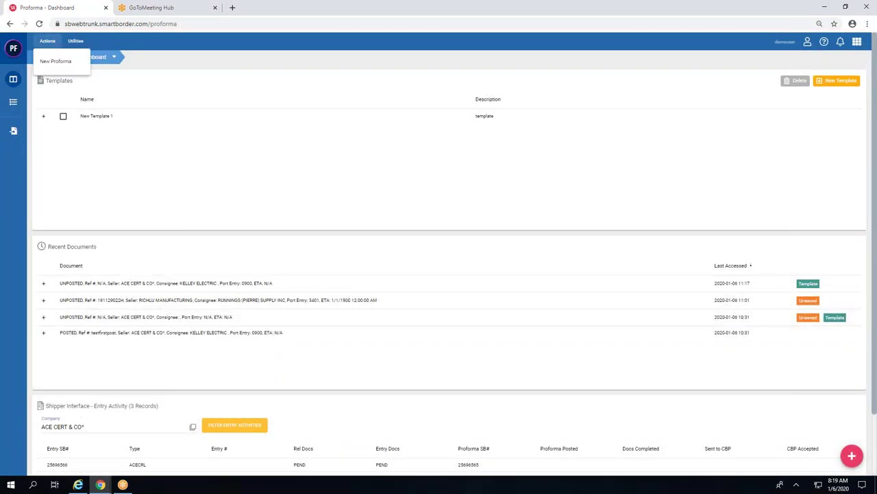
click(56, 62)
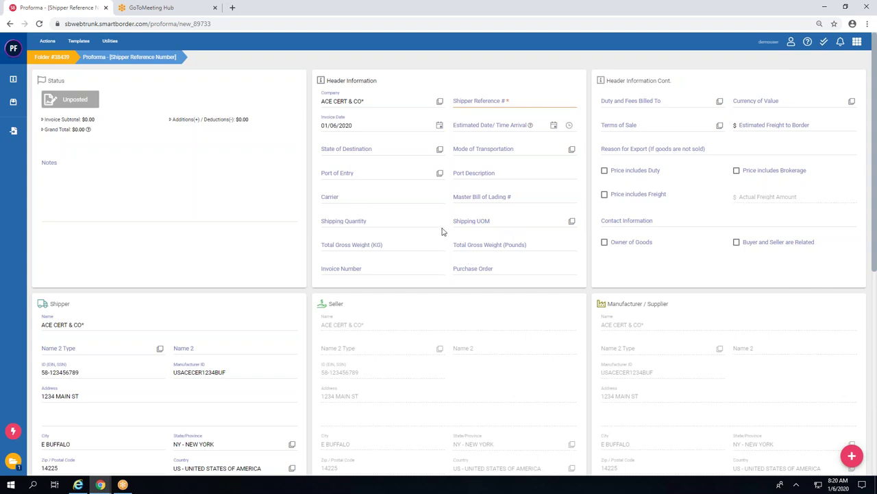
click(375, 205)
text(Z)
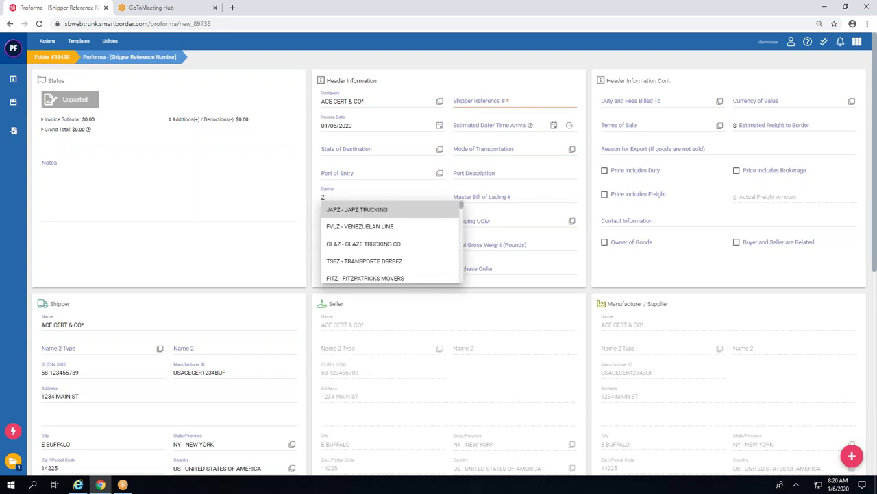
text(Z)
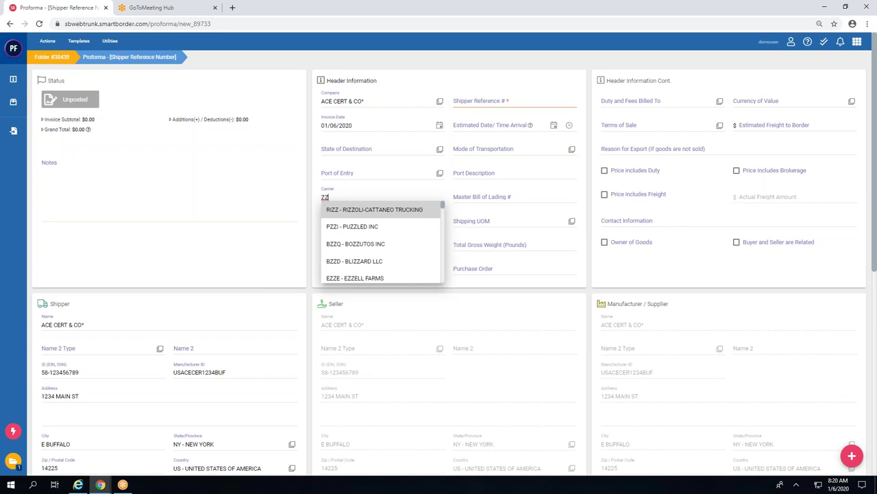
text(ZZ)
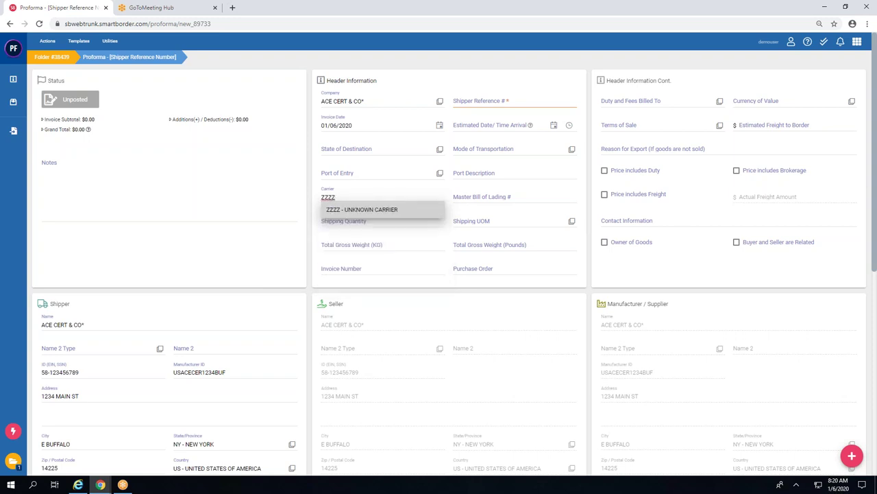
key(BackSpace)
key(BackSpace)
key(BackSpace)
key(BackSpace)
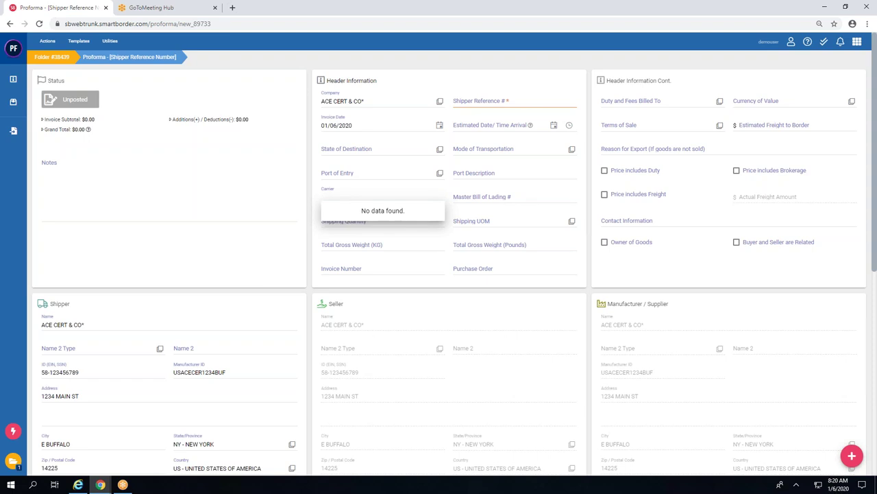
text(unknow)
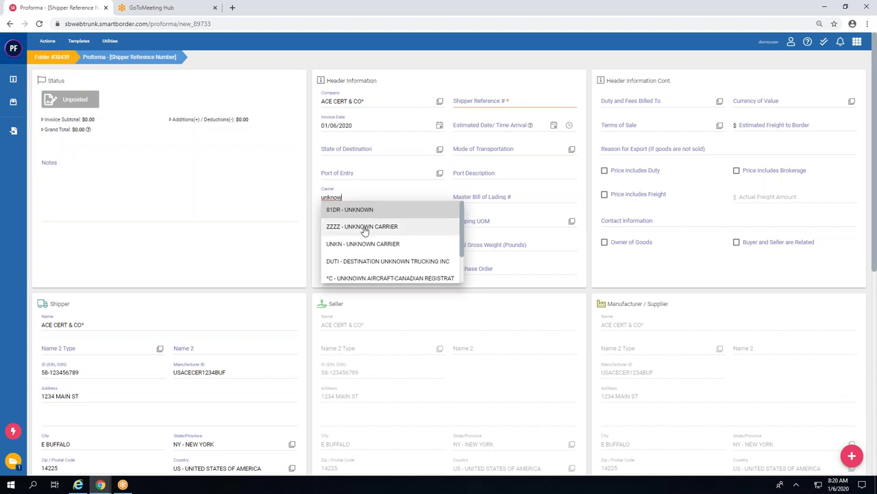
key(Tab)
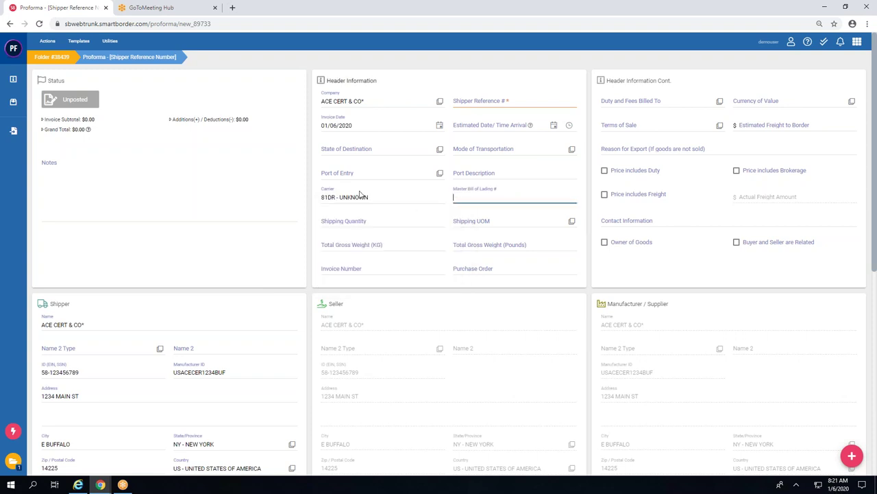
scroll(491, 239, down, 3)
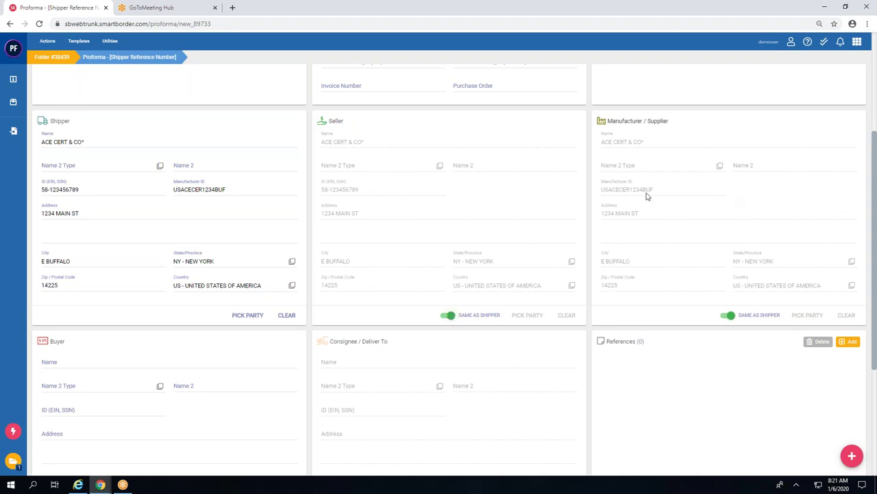
- Turn off Same as Shipper and choose the 101 MAIN ST, Buffalo party as seller
click(455, 318)
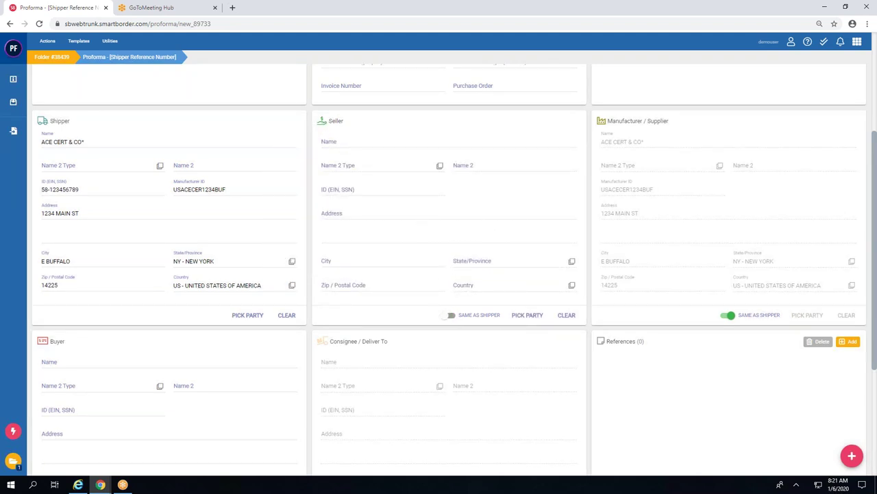
click(527, 317)
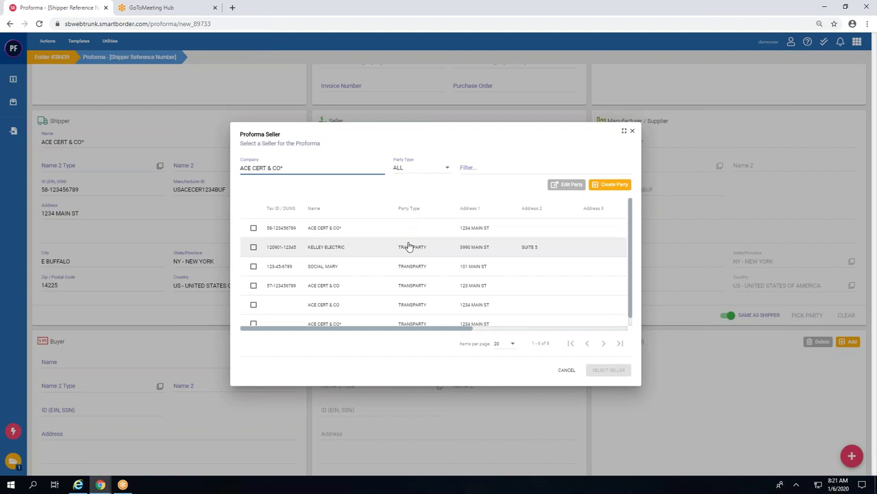
scroll(381, 265, down, 1)
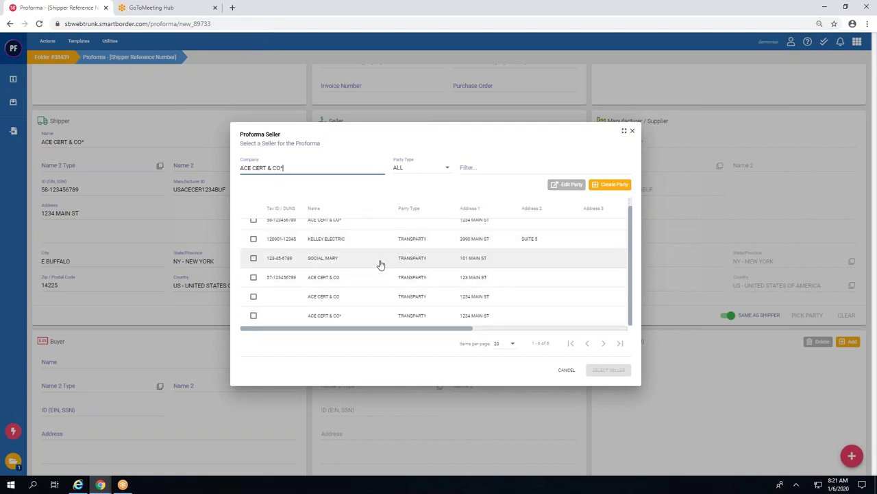
click(381, 264)
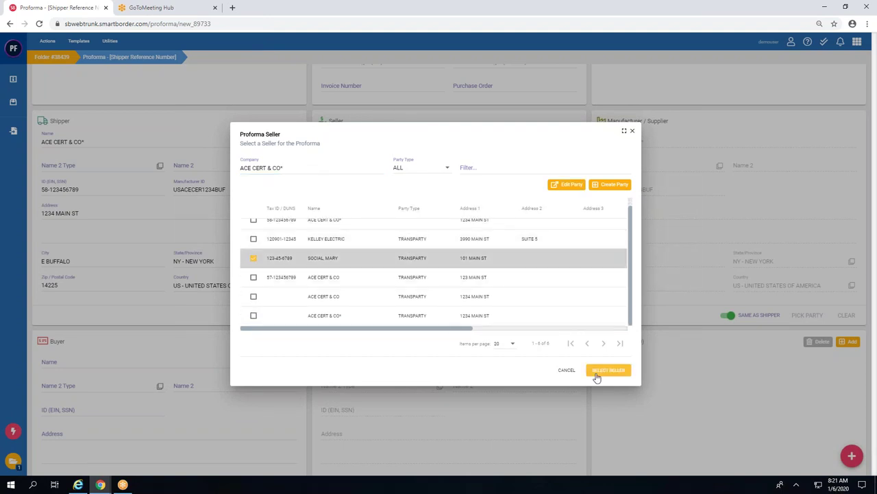
click(597, 374)
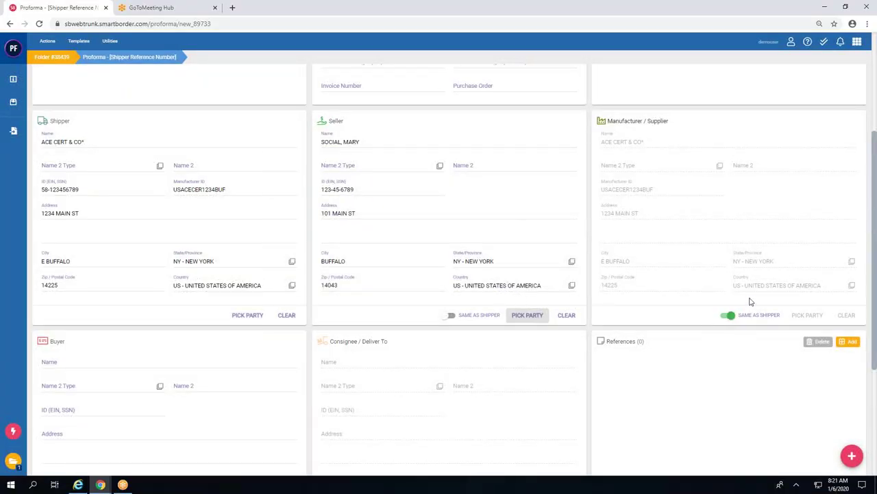
- Pick KELLEY ELECTRIC of Burlington, BC as the proforma buyer
scroll(750, 301, down, 3)
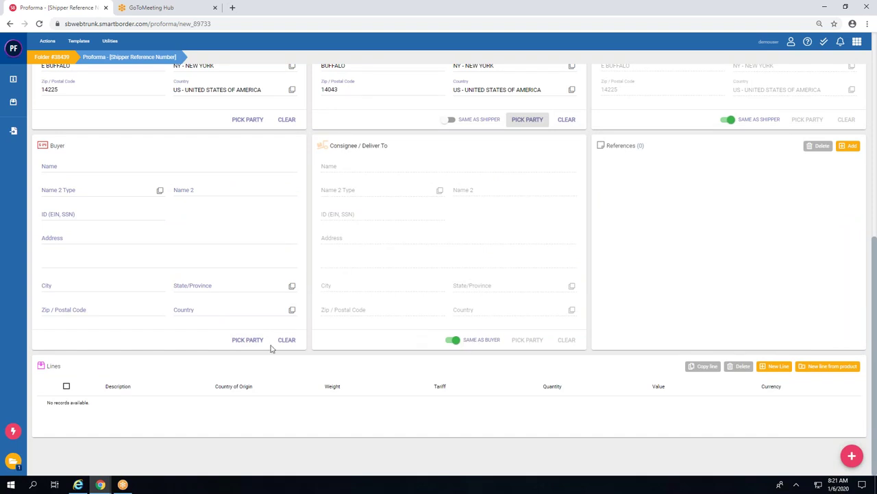
click(241, 342)
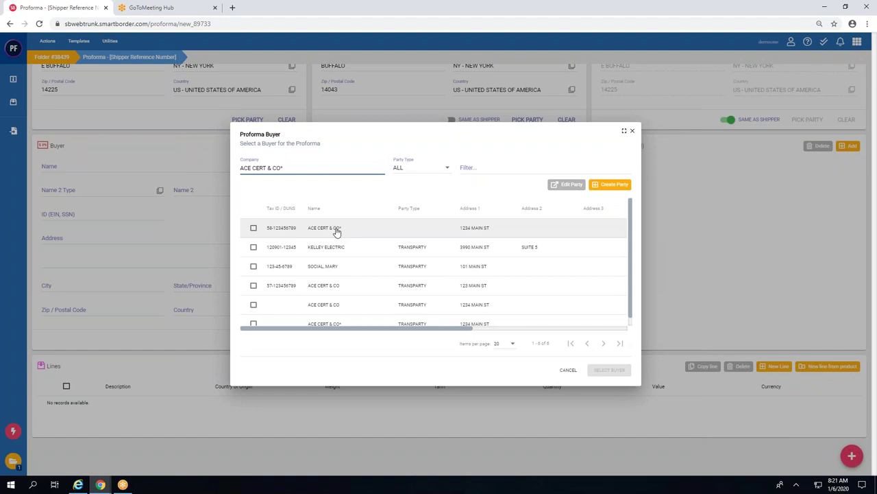
double_click(336, 247)
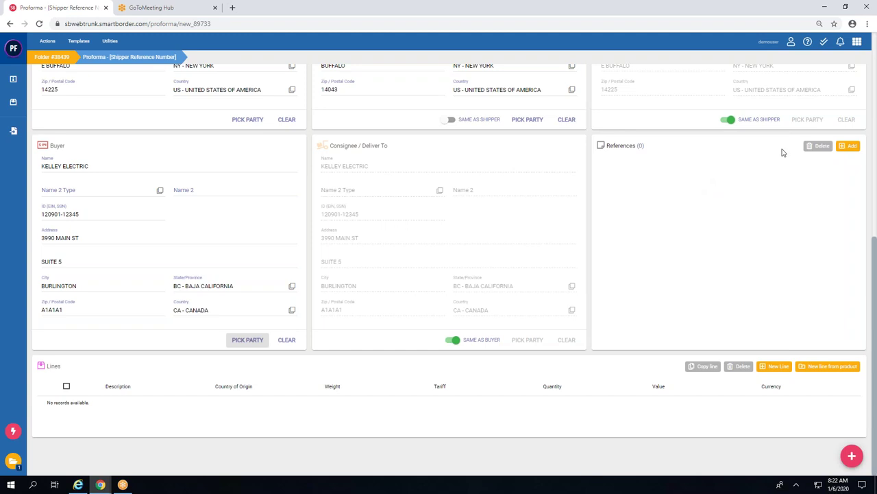
- Add a P1 - PO Number reference and enter the purchase order number
click(848, 147)
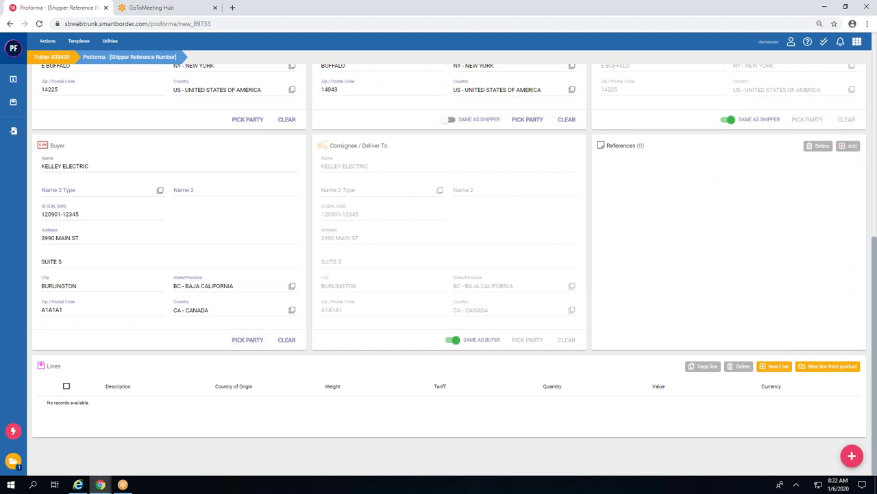
scroll(846, 146, up, 1)
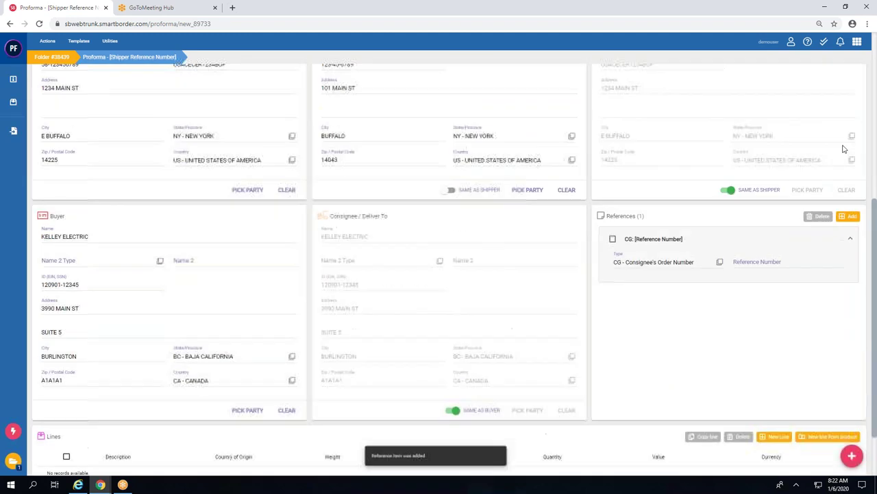
click(719, 263)
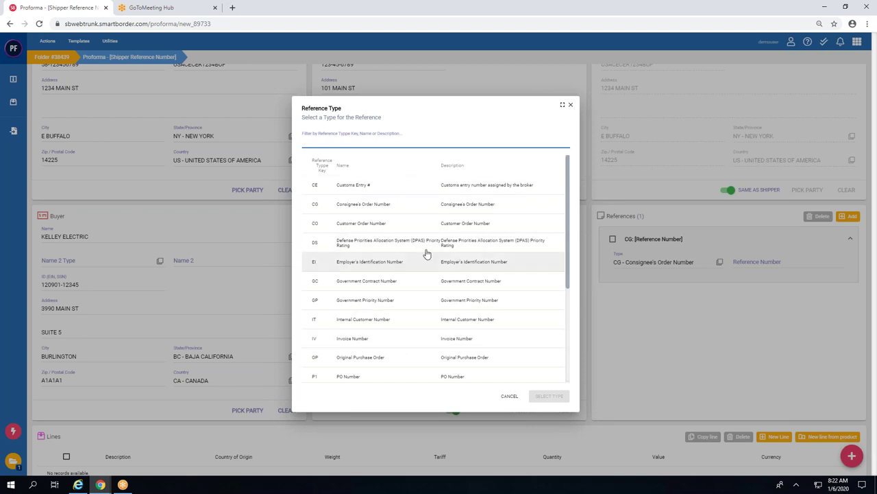
click(397, 376)
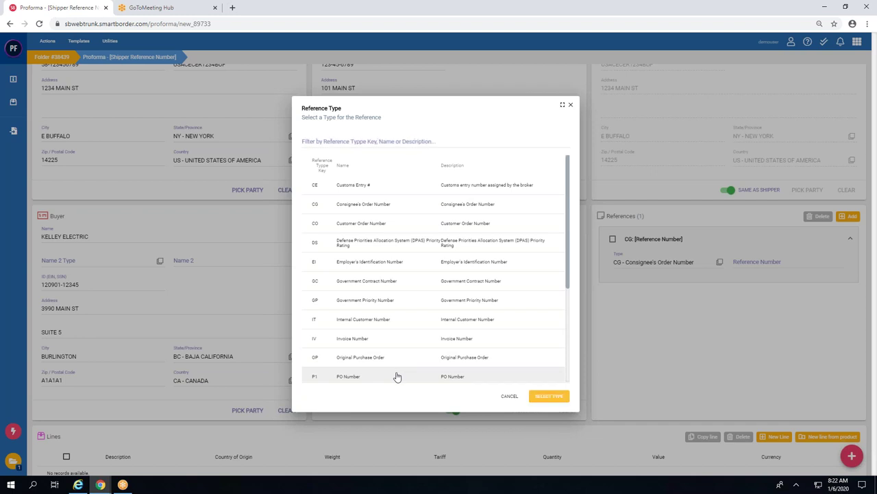
click(557, 397)
text(554455544)
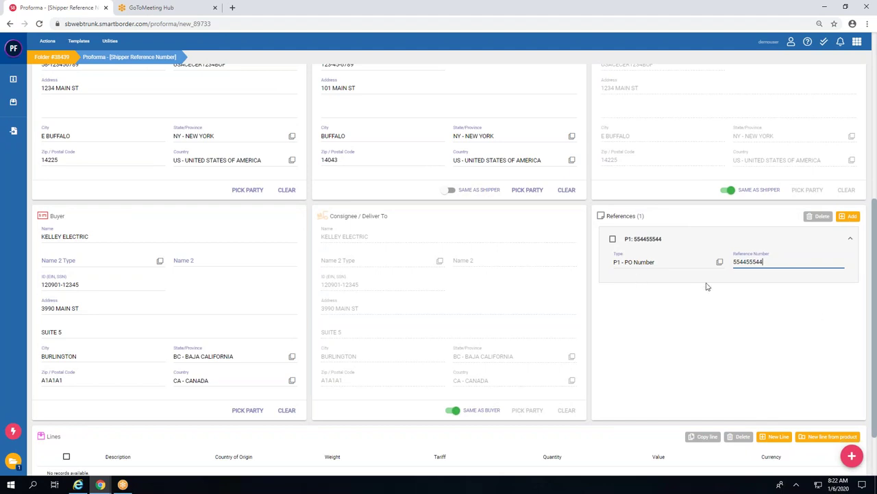
scroll(723, 299, down, 1)
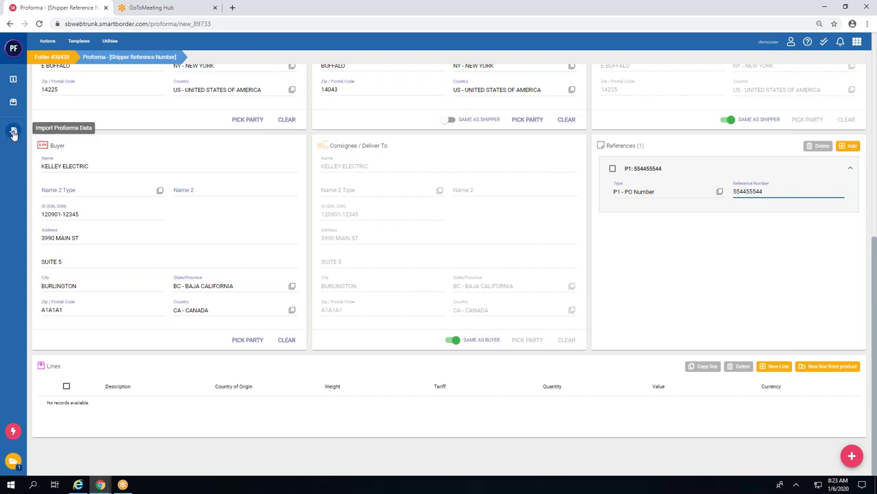
- Download ProformaLinesTemplate.xlsx from the Import Proforma Data page and try opening it
click(13, 133)
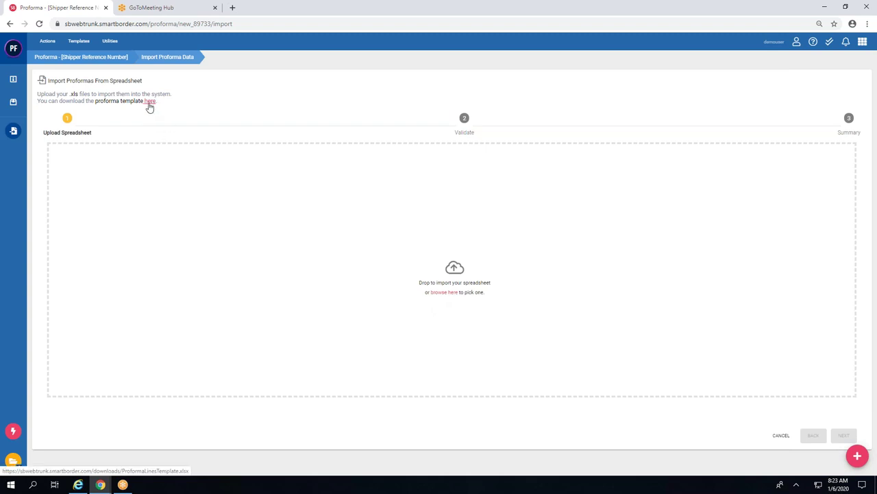
click(149, 102)
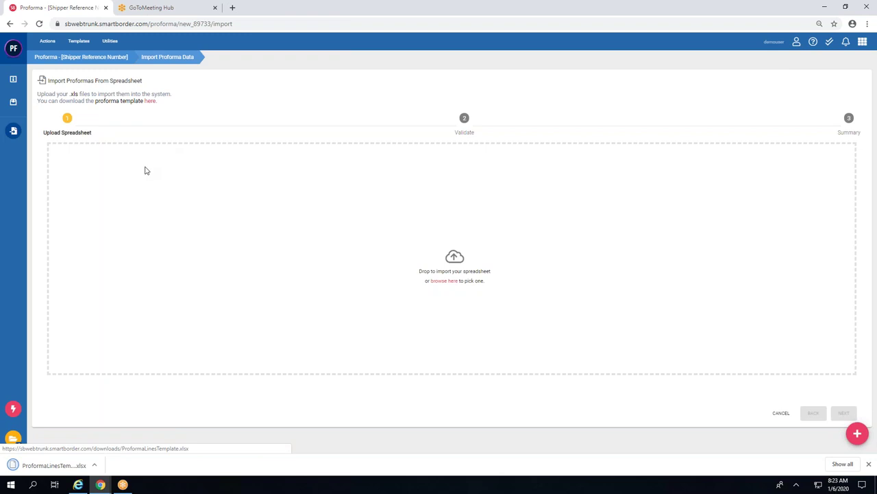
click(62, 465)
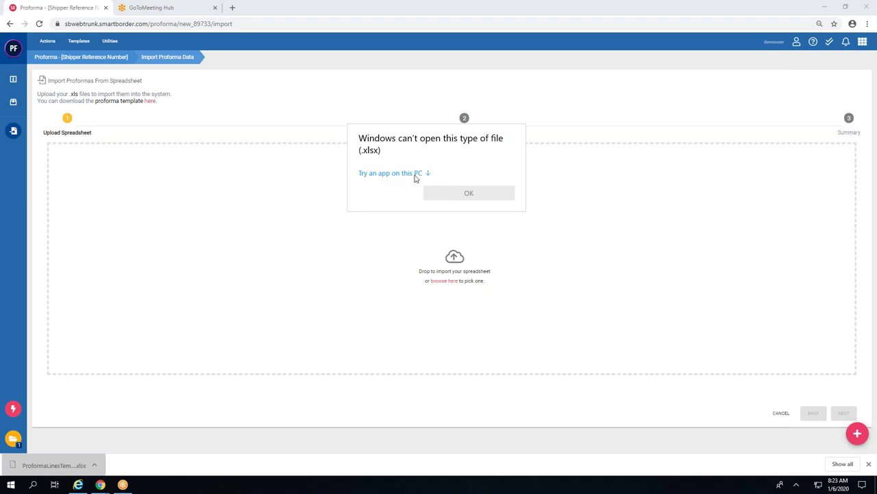
- Set xlsx files to always open in Internet Explorer, then close the downloads list and Internet Explorer
click(415, 174)
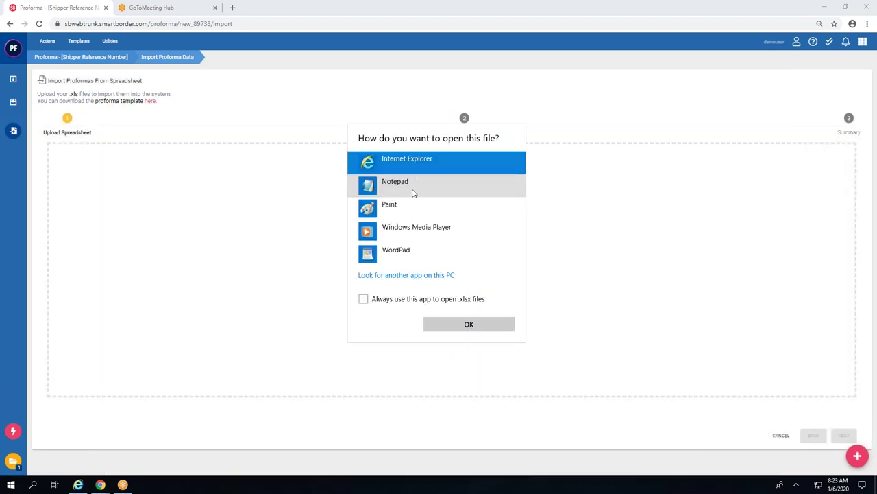
click(377, 302)
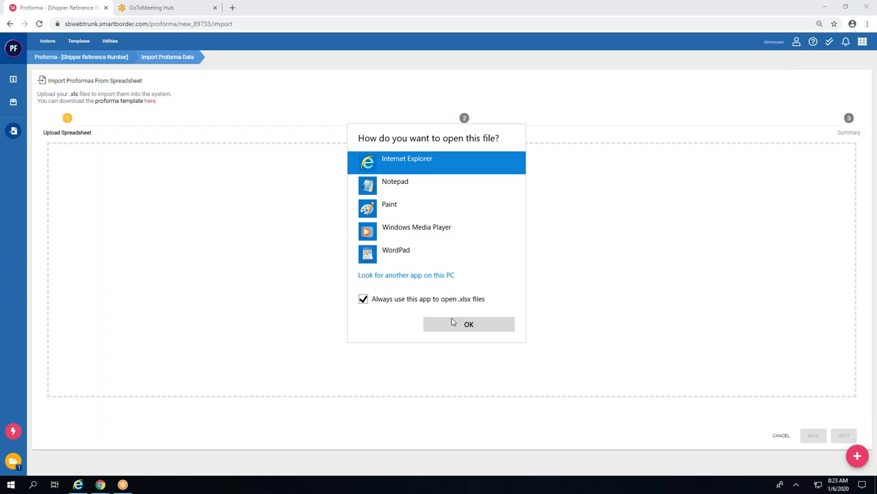
click(456, 324)
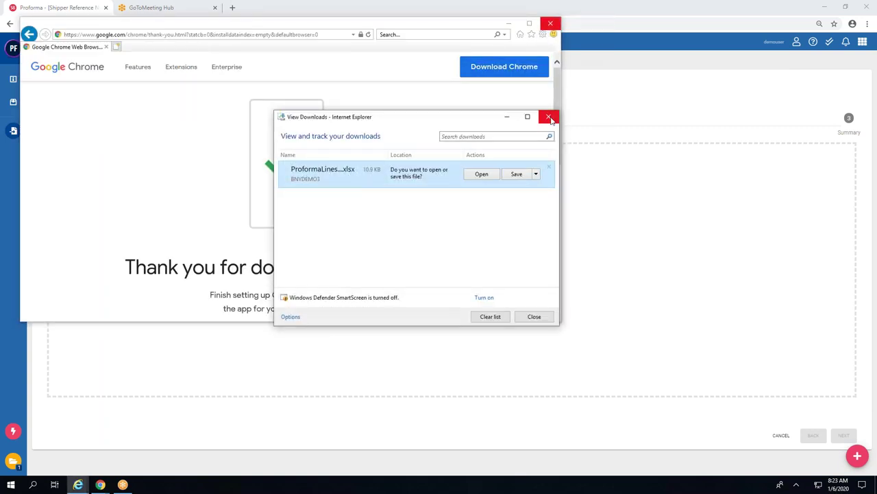
click(549, 117)
click(550, 24)
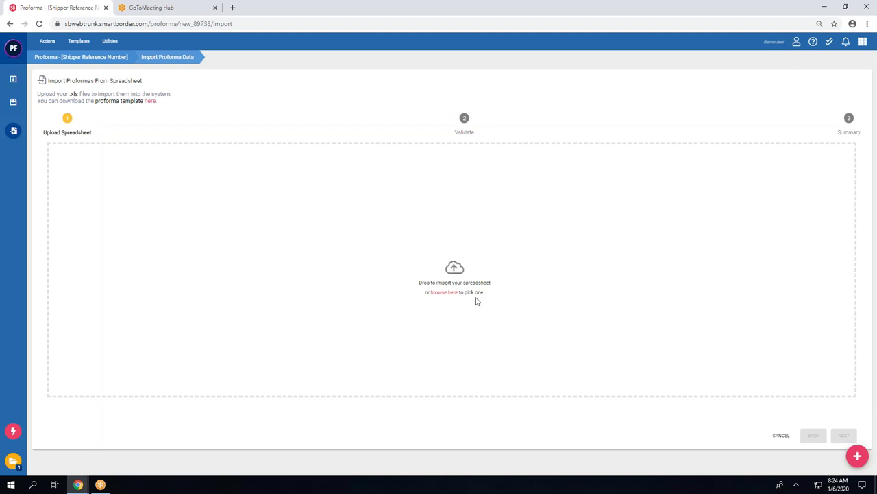
- Leave the import page, discarding it, and add a blank Line 1 to the Folder #38439 proforma
click(61, 58)
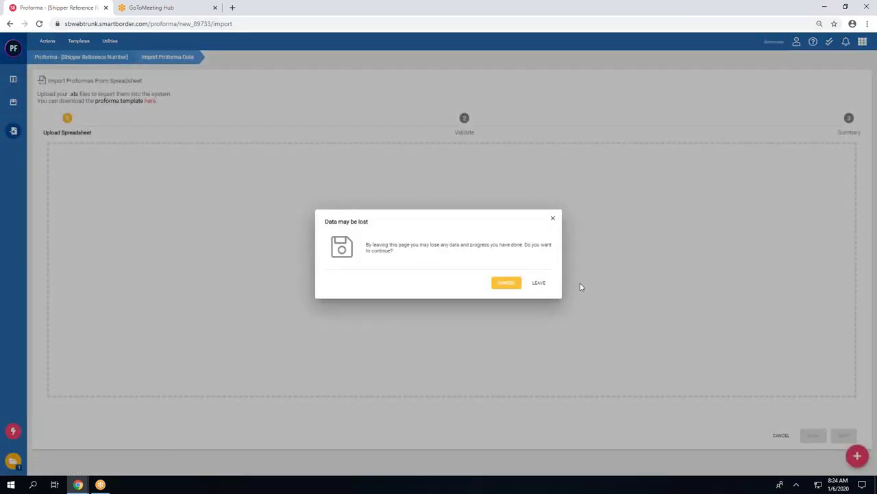
click(539, 284)
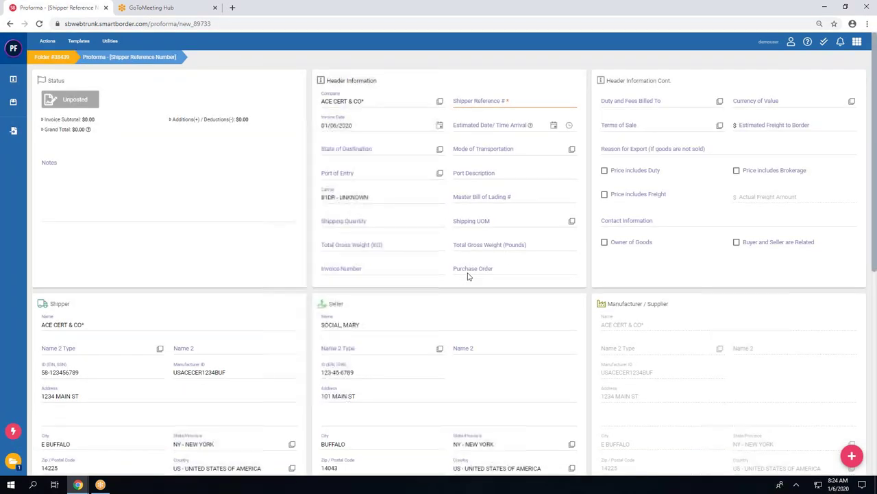
scroll(469, 276, down, 4)
scroll(469, 276, down, 2)
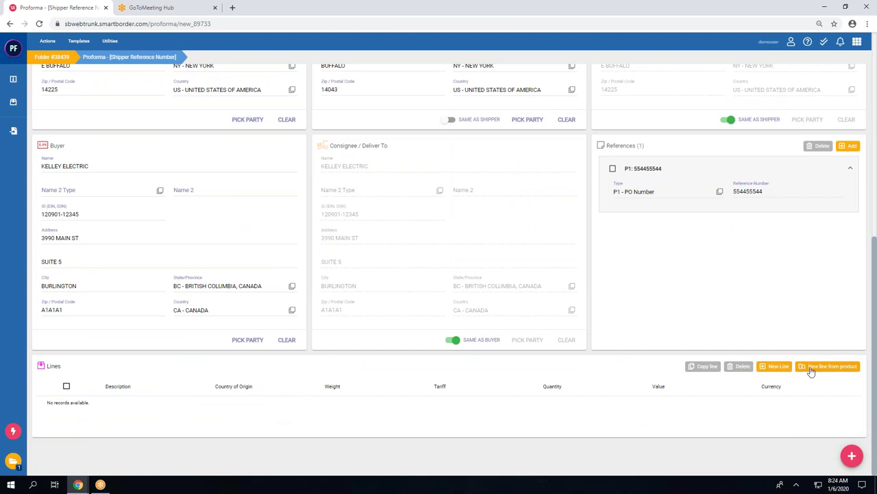
click(779, 368)
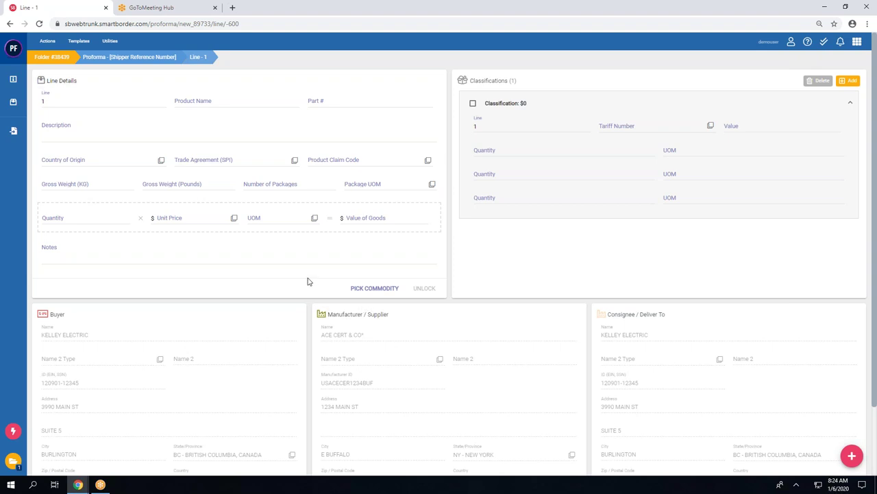
- Search the product catalogue and apply product TEST, with classification 4403.10.0060 in M3
click(376, 291)
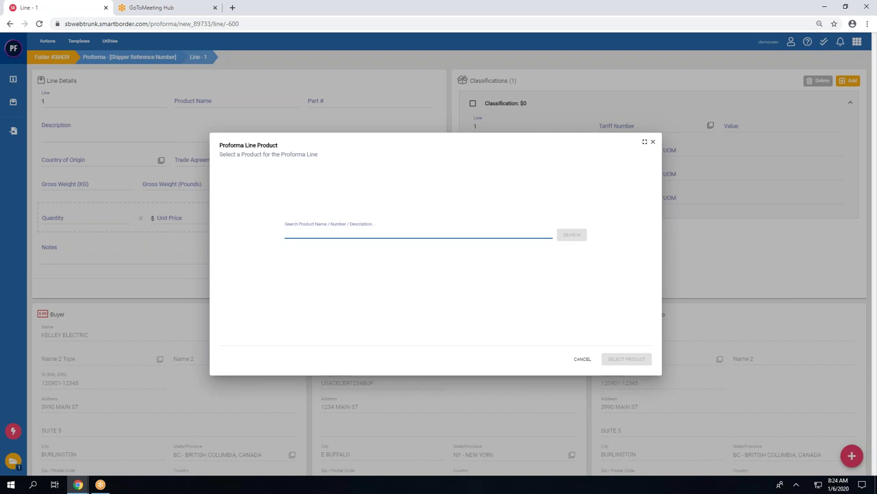
text(100)
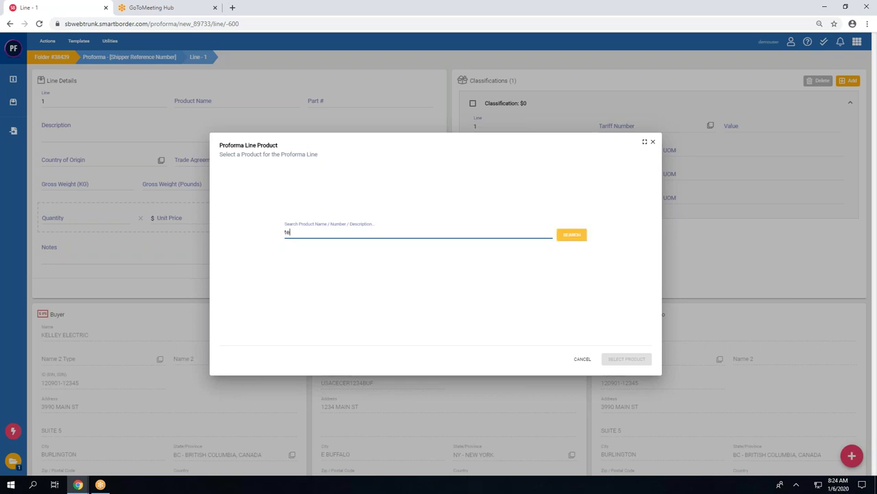
key(Return)
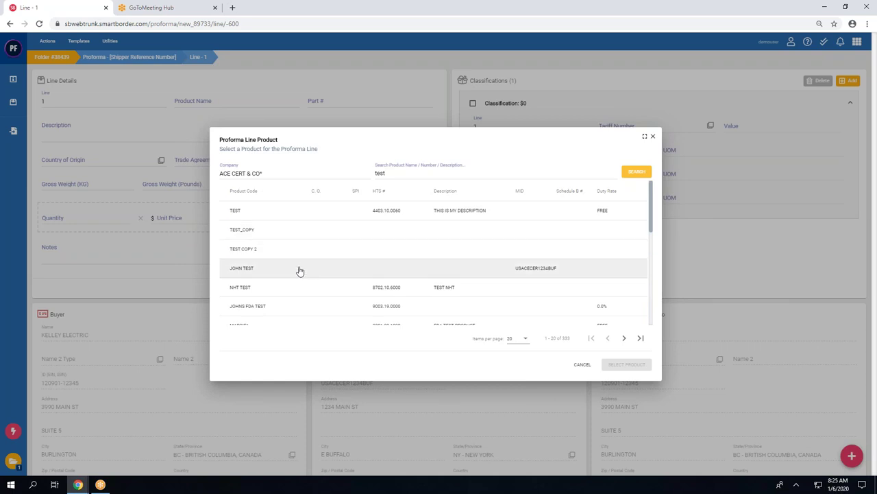
click(329, 212)
click(470, 215)
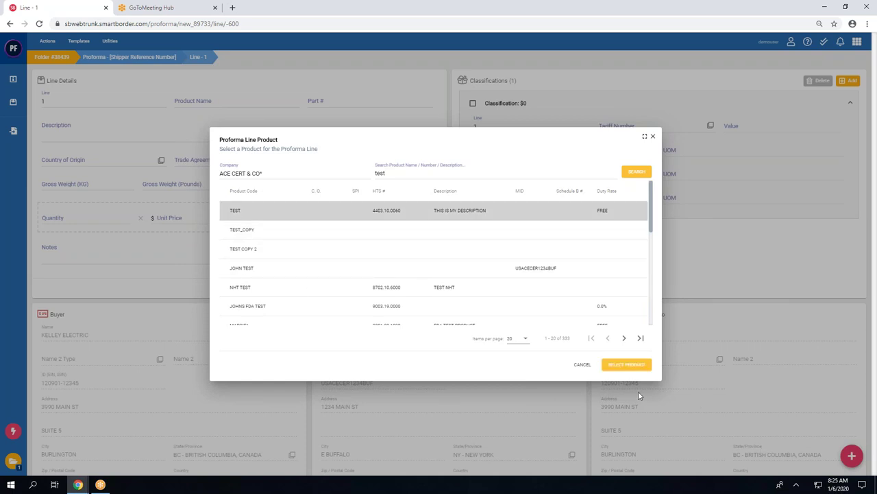
click(628, 364)
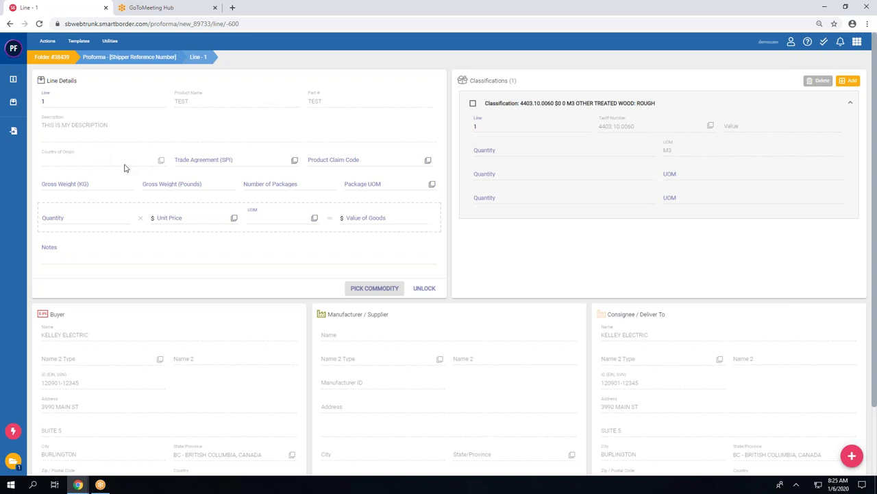
- Unlock line 1's product details and bring up the full Country of Origin list
click(424, 288)
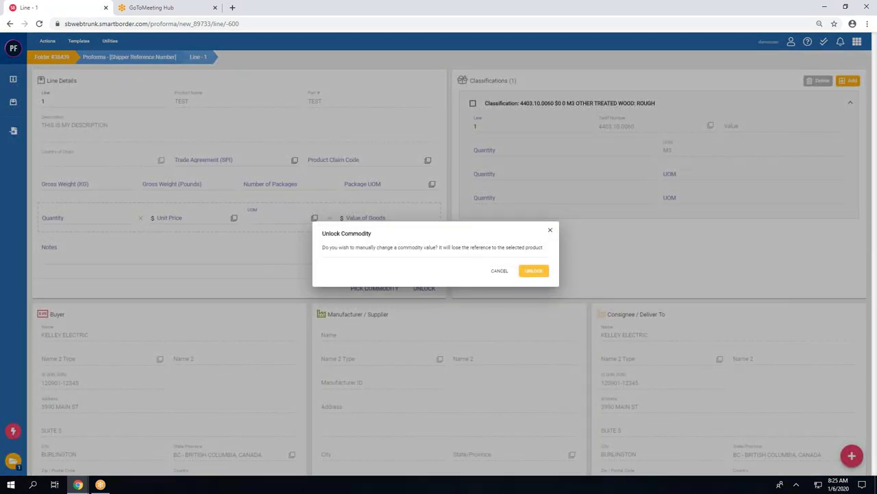
click(534, 271)
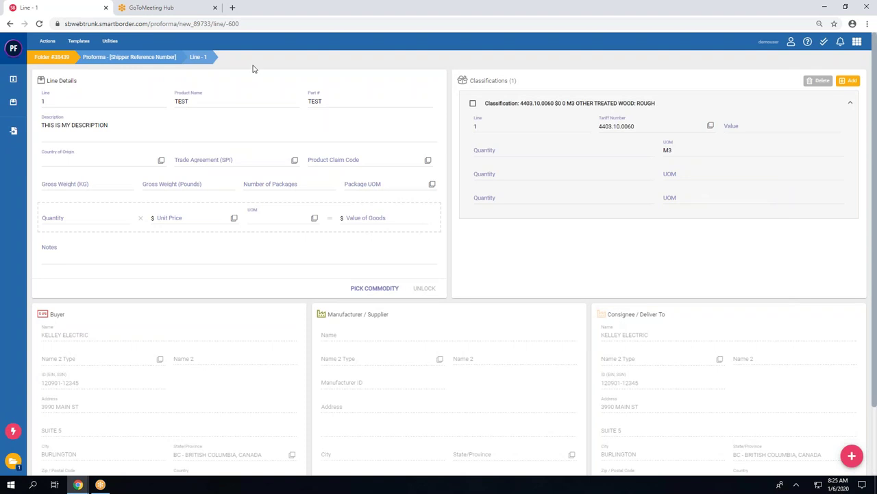
click(92, 159)
text(ca)
click(92, 172)
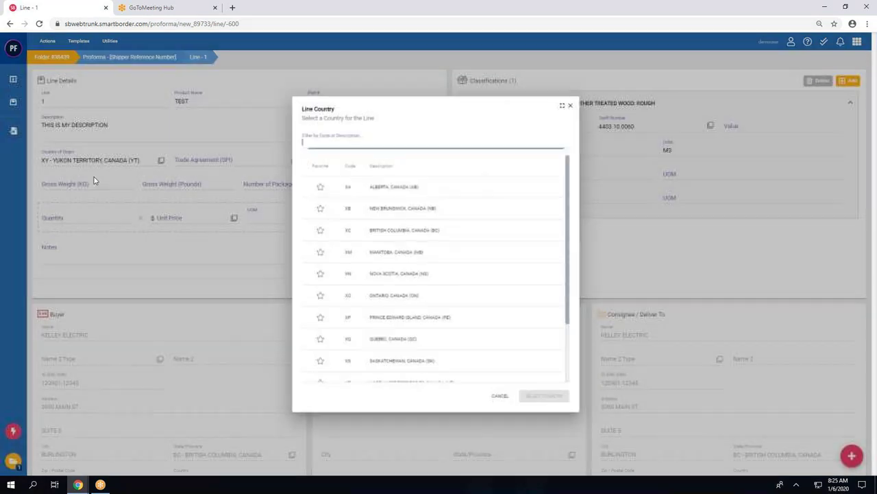
- Star Alberta and Ontario as favourites and set the origin to XO - ONTARIO, CANADA
scroll(420, 309, down, 5)
scroll(419, 307, up, 5)
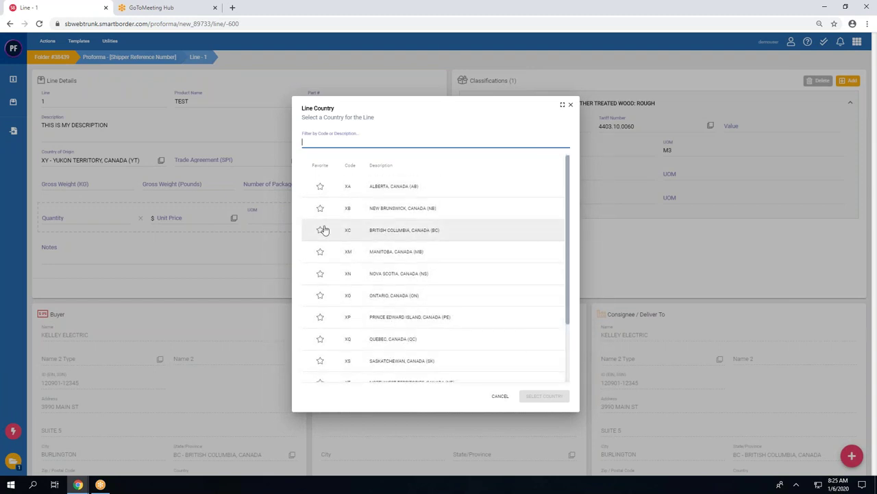
click(320, 187)
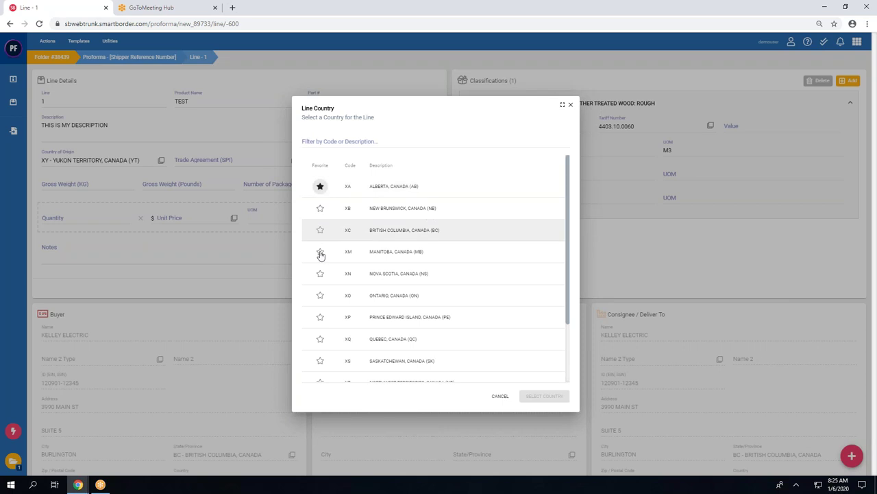
click(320, 295)
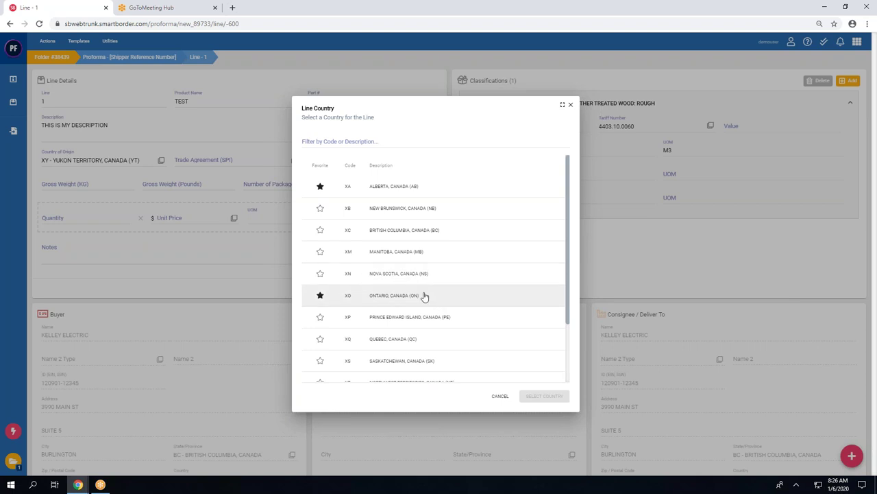
click(423, 296)
click(538, 396)
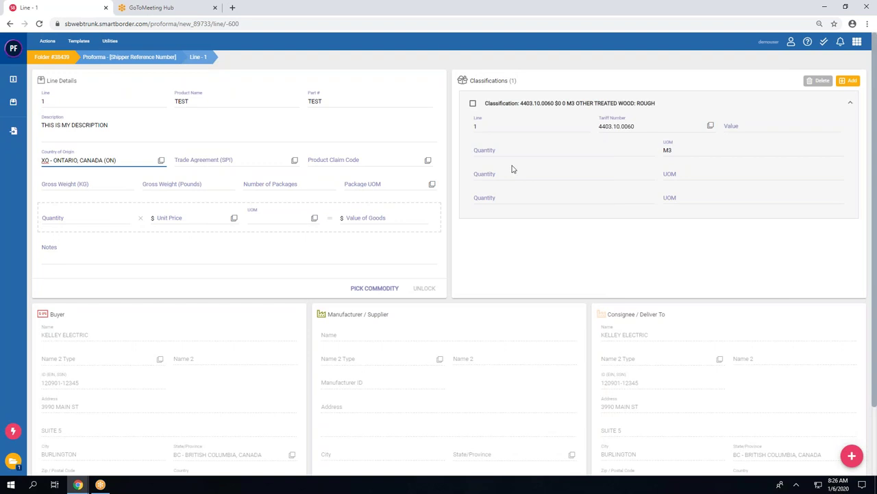
click(104, 183)
- Enter gross weight 1555 KG and 6000 packages with PCS - PIECES as the package unit
text(1555)
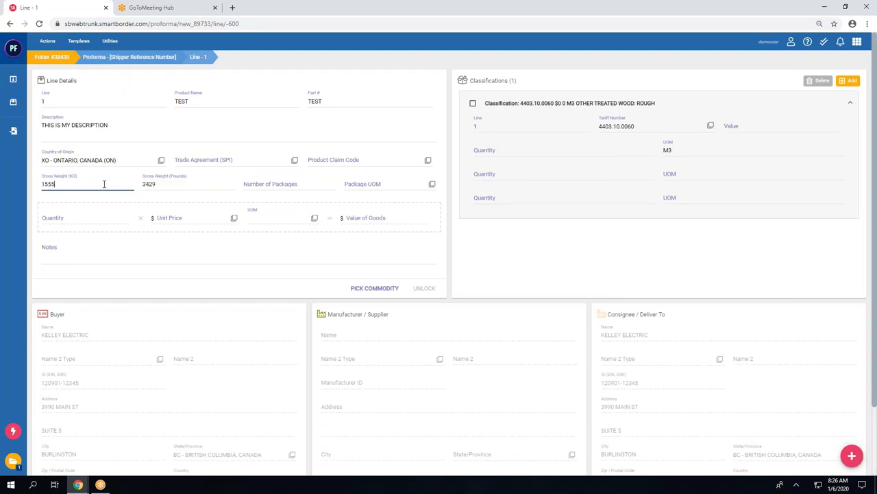
key(Tab)
text(6000)
key(Tab)
text(pcs)
key(Tab)
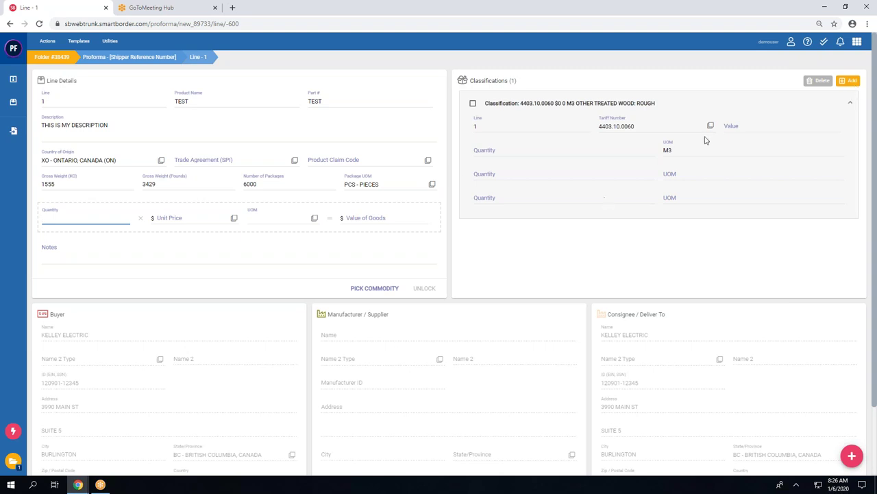
- Give the 4403.10.0060 classification a value of 5000 and quantity 1555 M3
click(747, 127)
text(5000)
key(Tab)
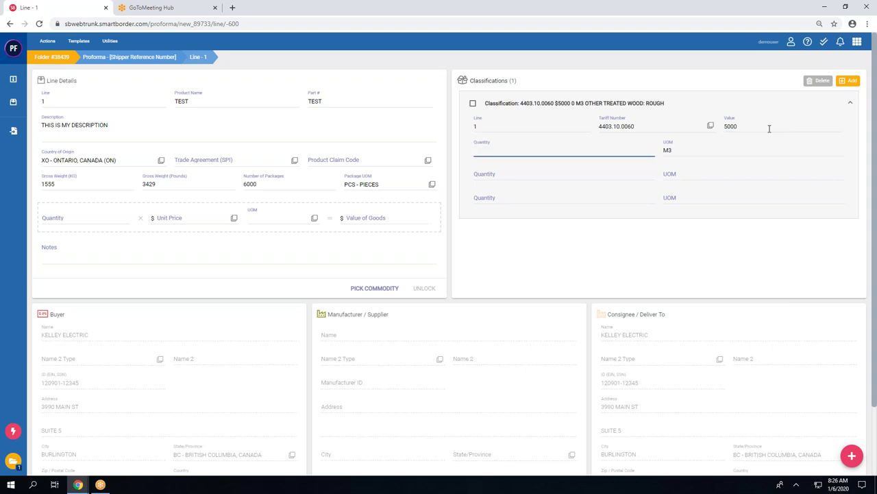
text(1555)
key(Tab)
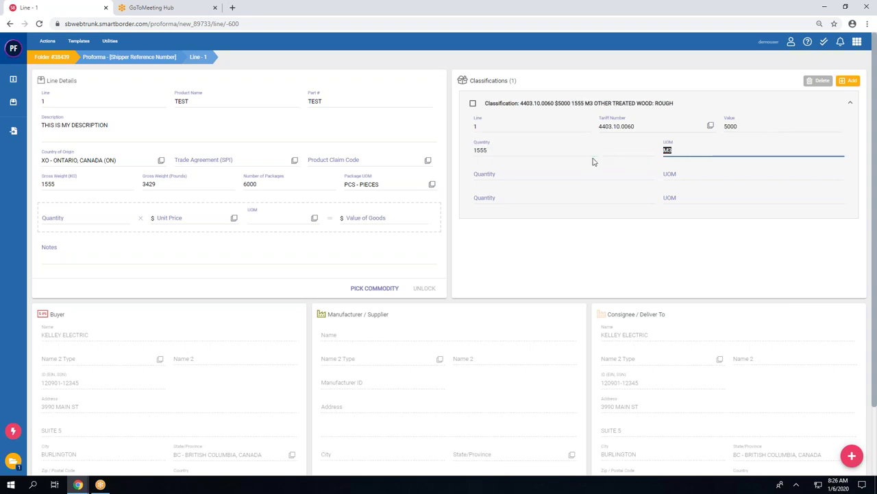
click(853, 455)
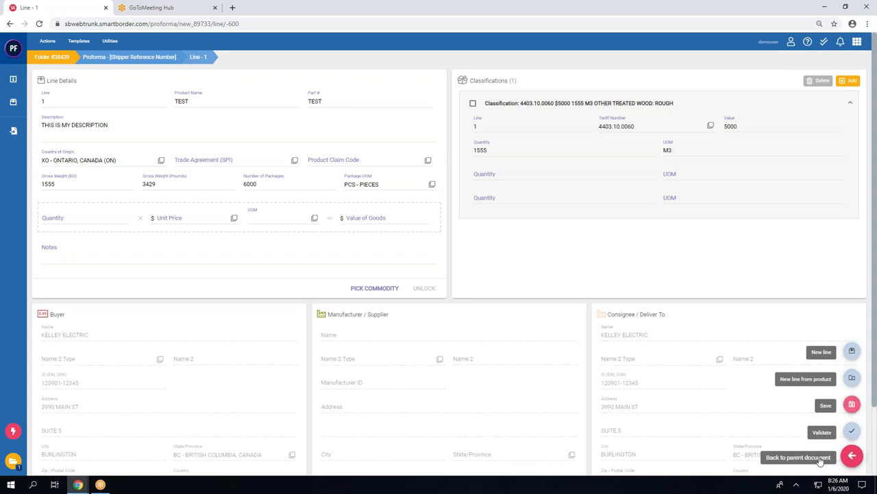
click(855, 456)
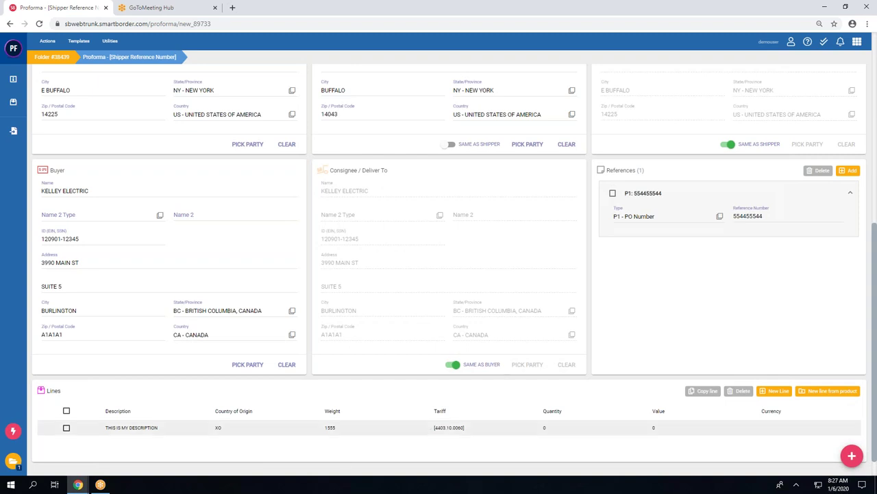
scroll(349, 433, up, 5)
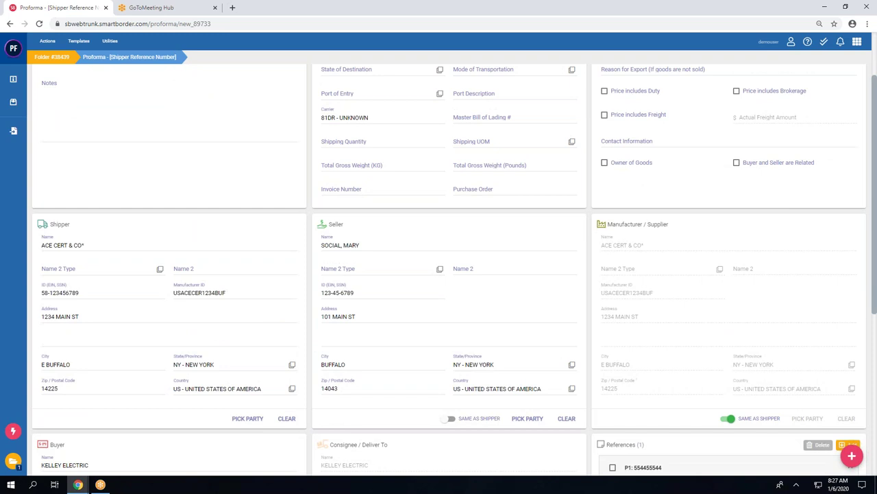
click(47, 41)
click(55, 82)
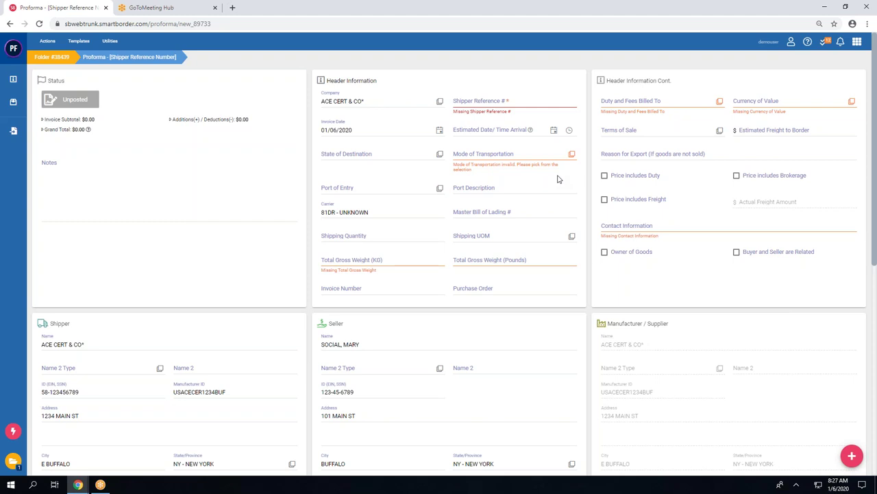
click(825, 44)
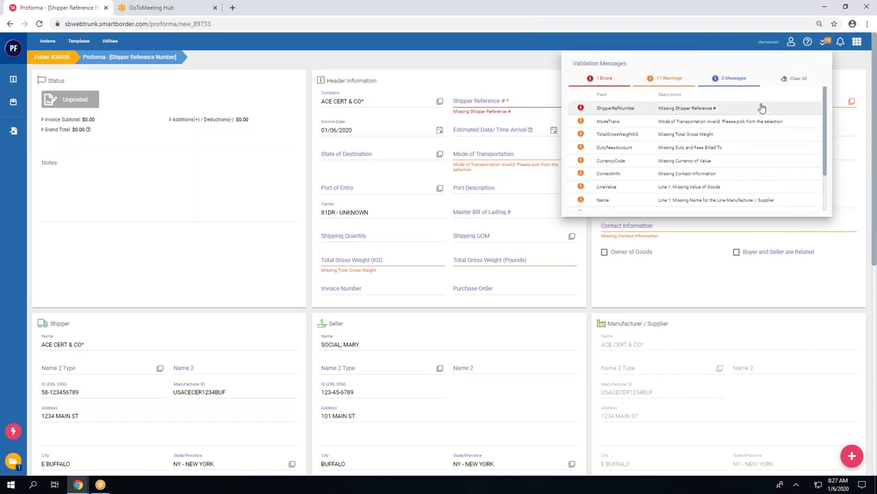
click(726, 122)
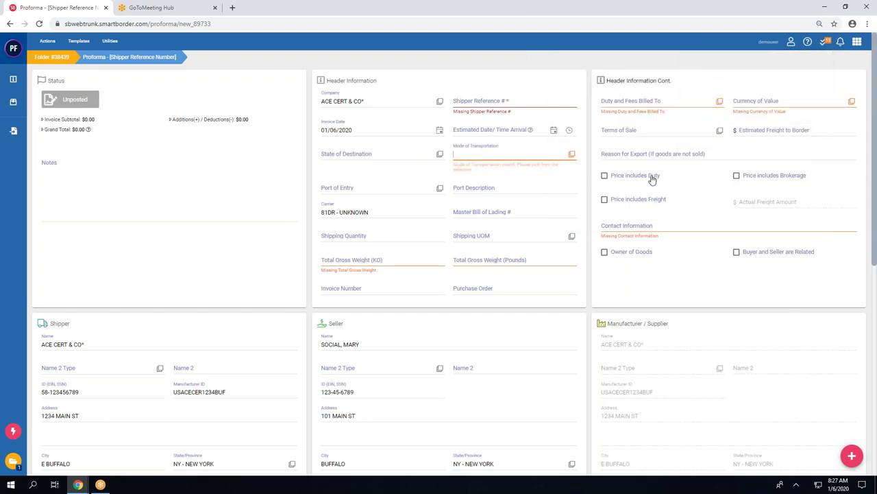
mouse_move(530, 130)
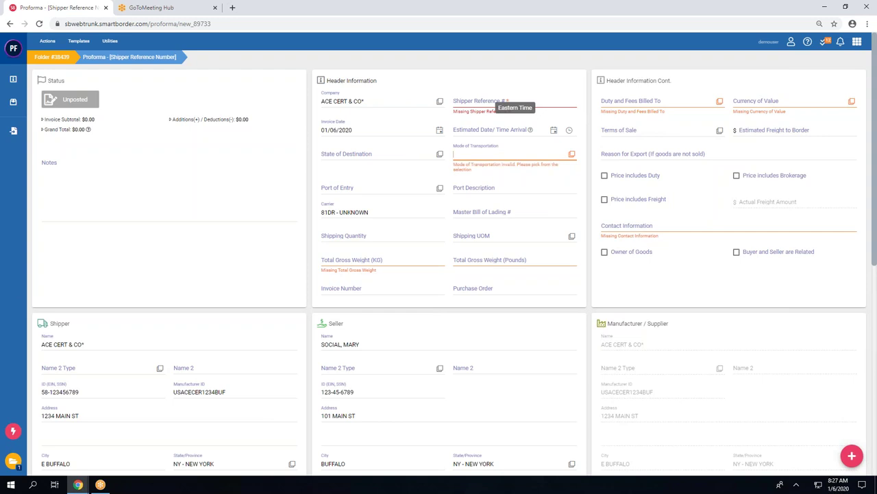
- Discard unsaved changes, open posted testfirstpost, and copy it to new Folder #38440
click(14, 48)
click(534, 284)
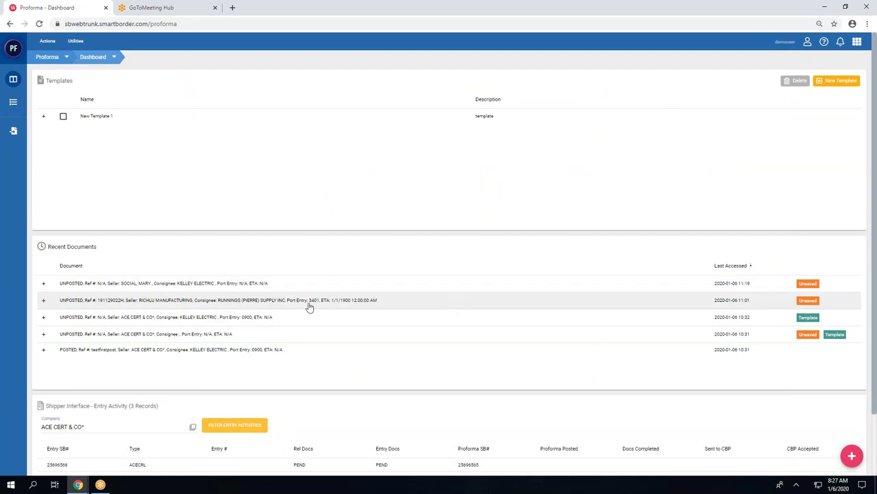
scroll(301, 307, down, 1)
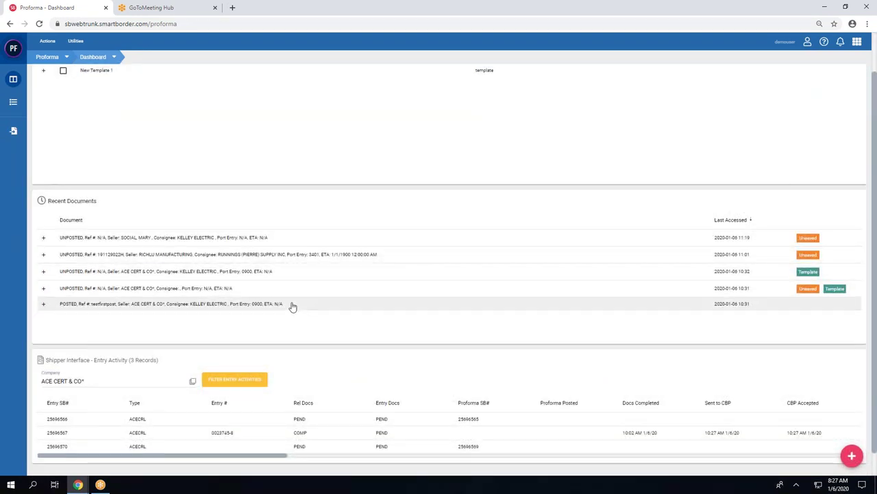
click(292, 305)
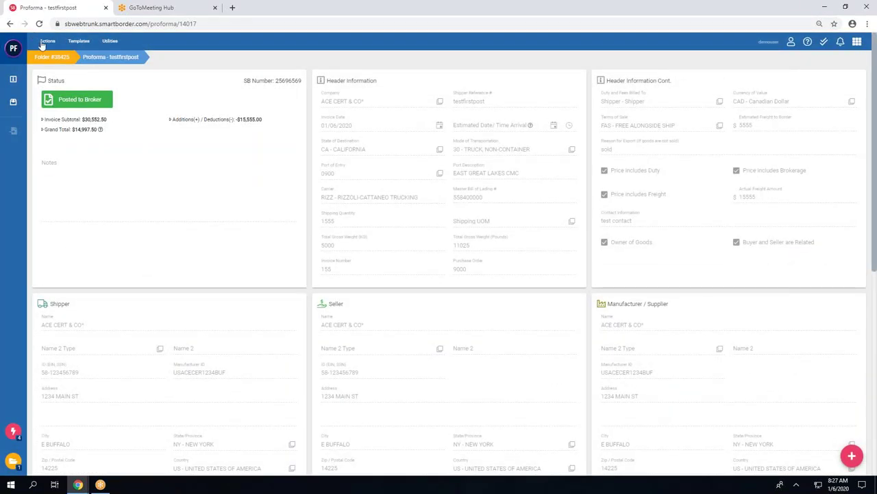
click(46, 41)
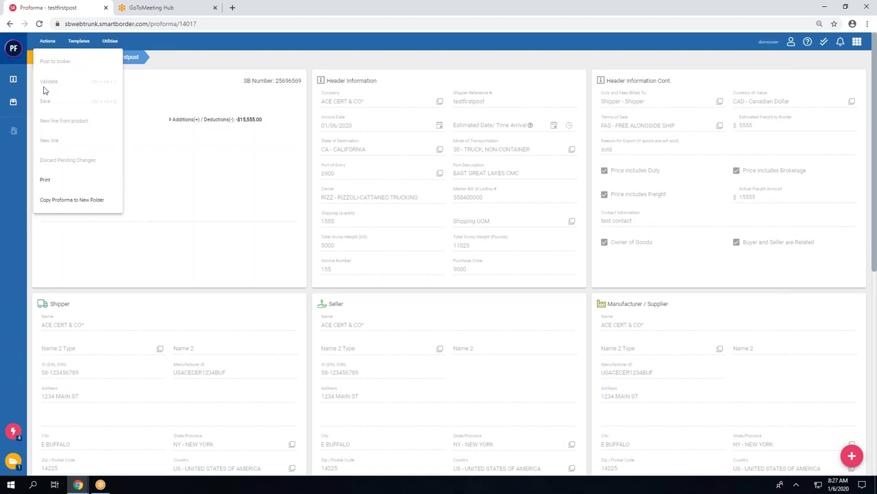
click(78, 199)
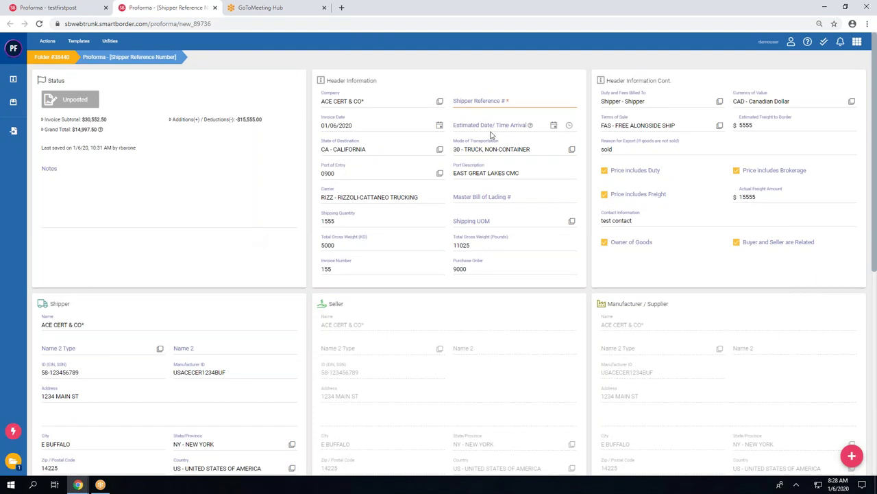
- Enter testpost3 as the Shipper Reference #
click(517, 109)
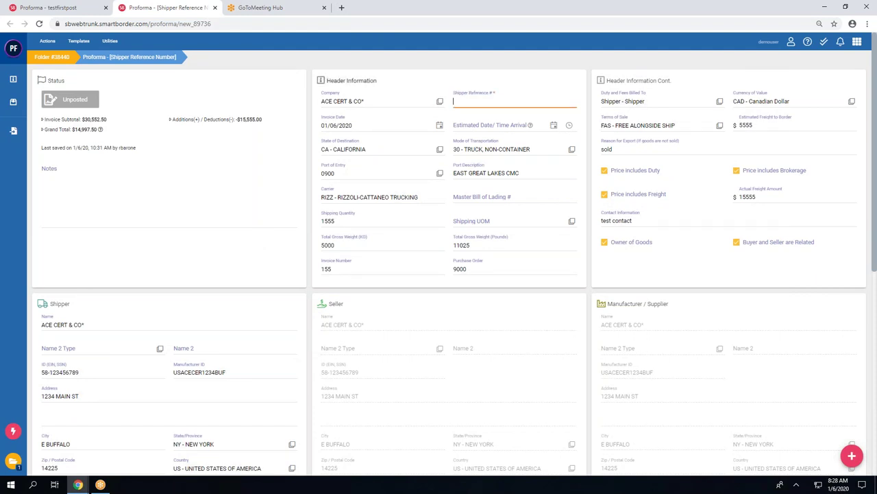
text(test)
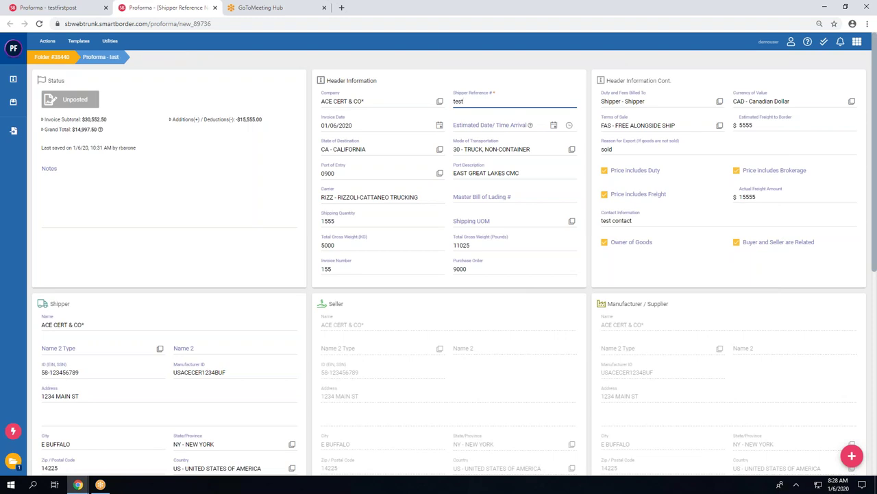
text(post3)
key(Tab)
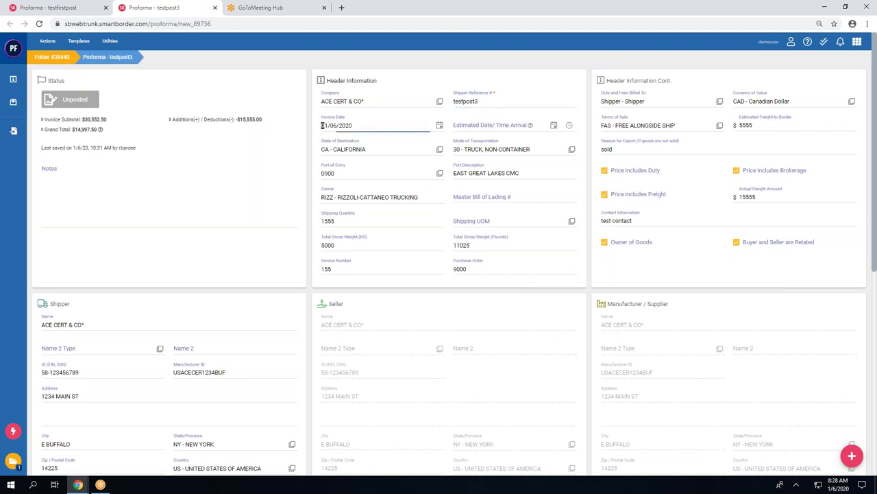
- Post the testpost3 proforma to the broker and check its Posted to Broker status
click(47, 41)
click(55, 62)
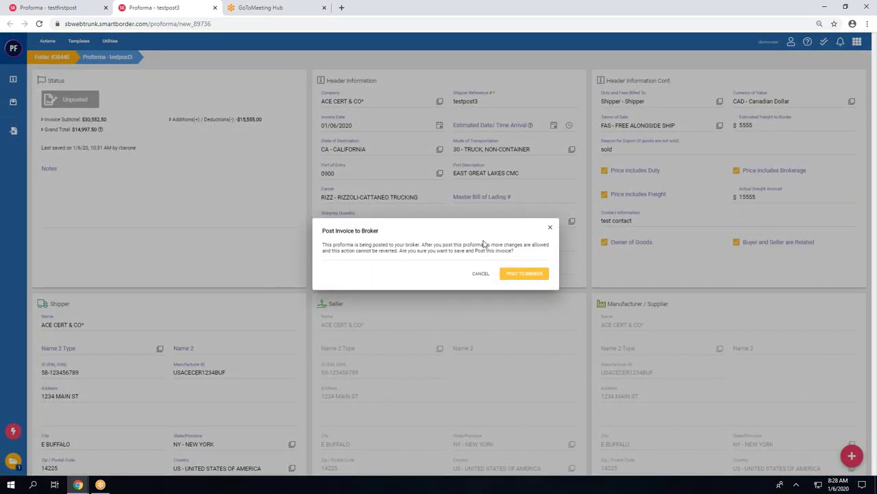
click(536, 274)
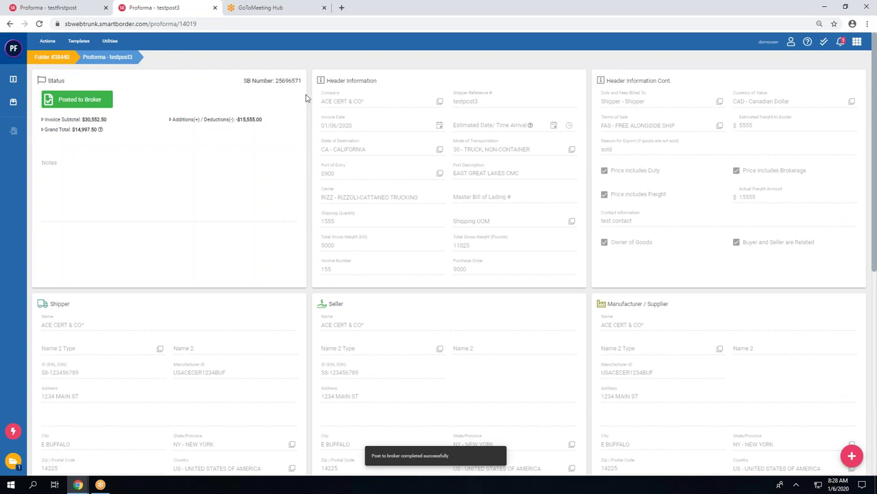
scroll(442, 224, down, 3)
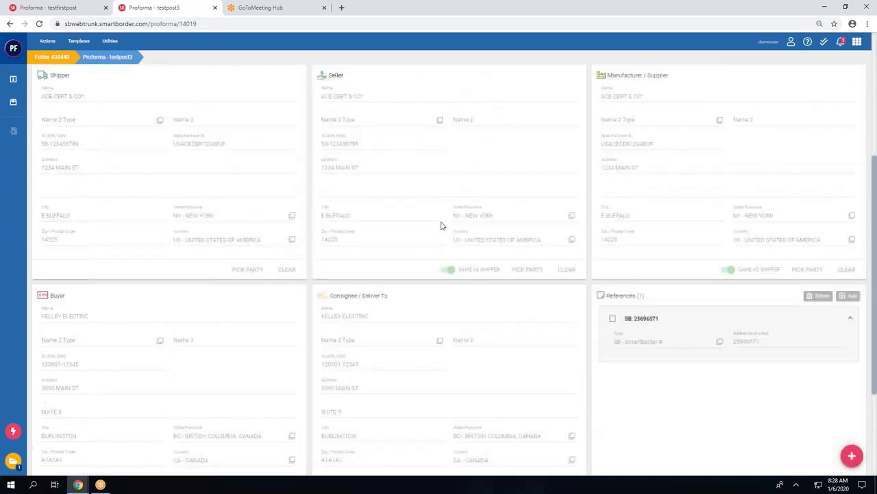
scroll(446, 228, down, 1)
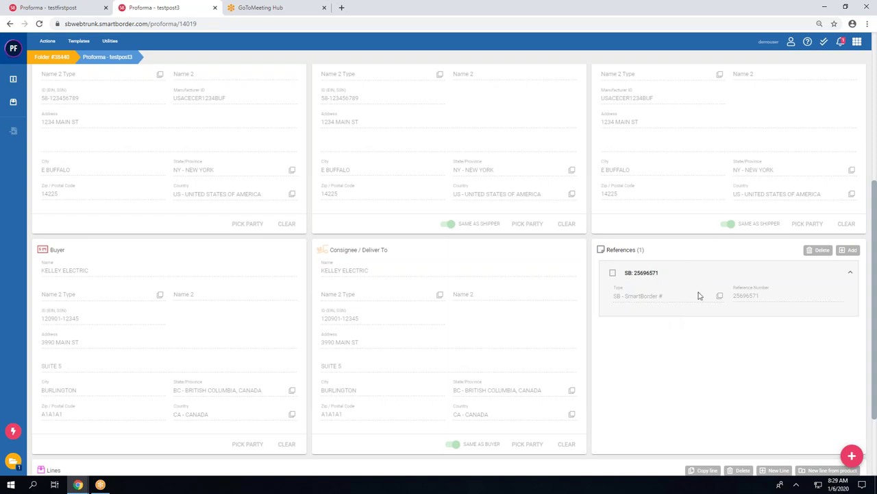
scroll(186, 347, up, 3)
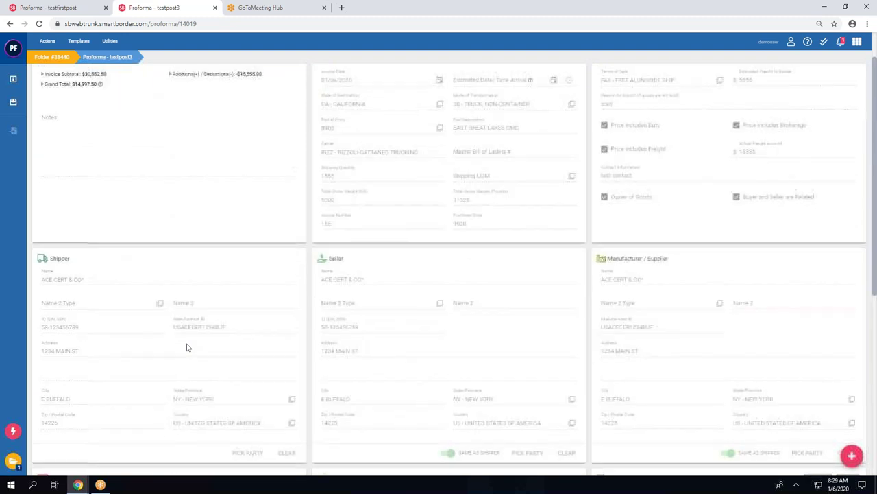
- Print the testpost3 proforma to a downloaded Proforma_testpost PDF and bring up its download options
click(47, 43)
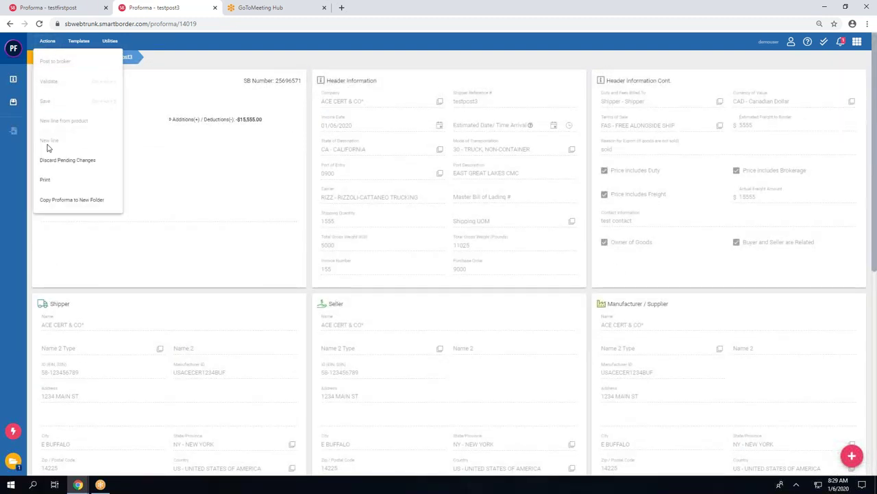
click(60, 180)
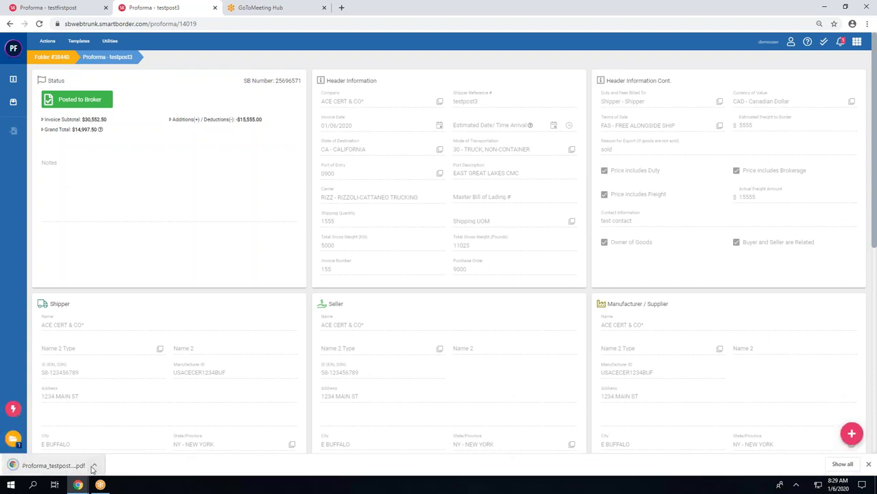
click(95, 465)
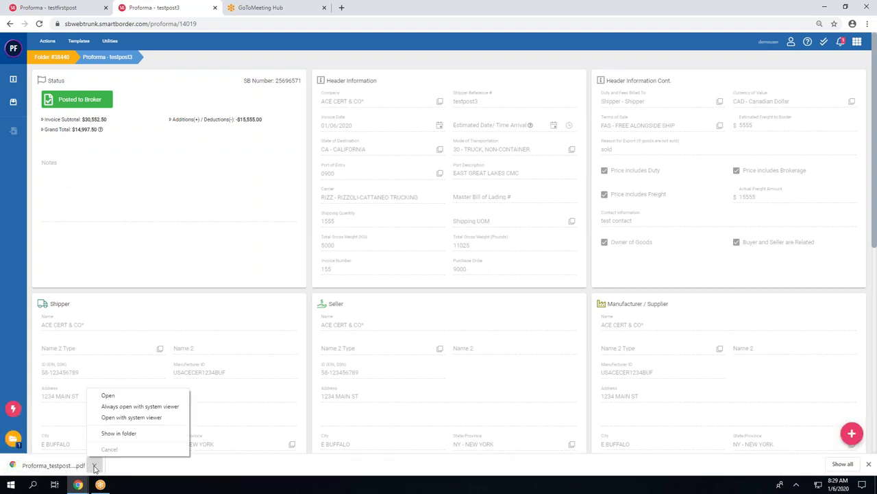
- View the downloaded proforma PDF in Chrome's viewer, then close it
click(107, 396)
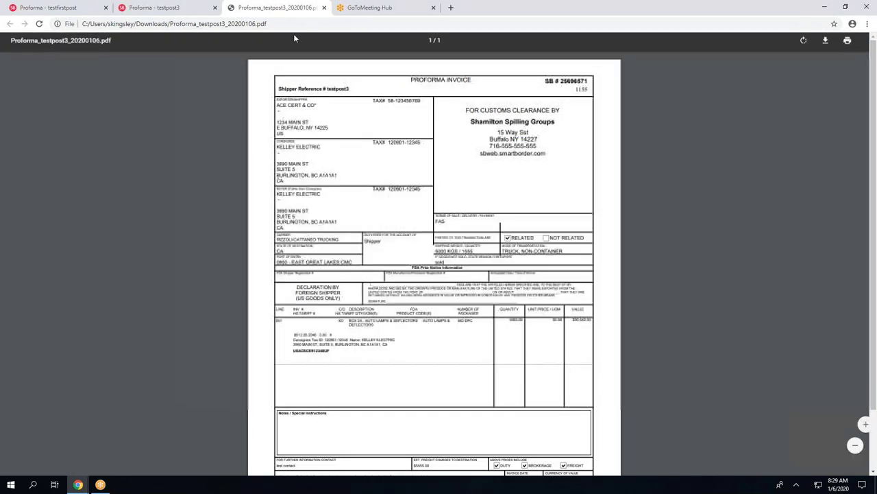
click(325, 7)
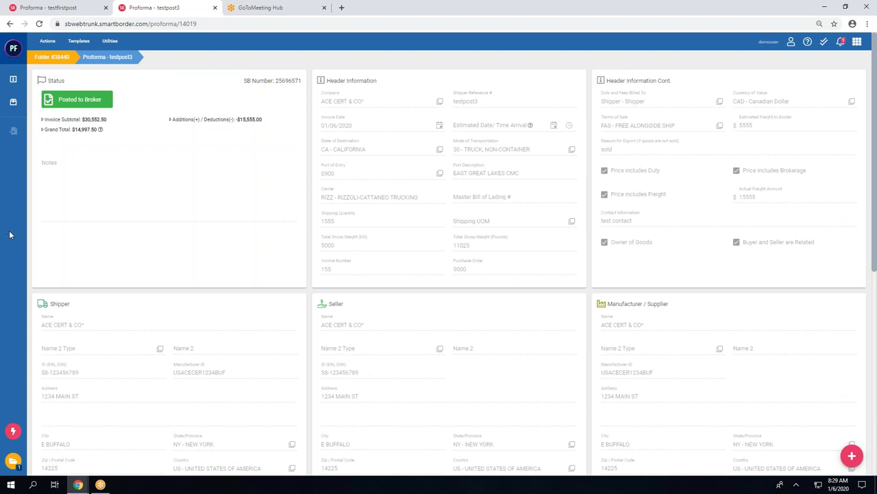
- Go from the posted proforma through the smart folder and dashboard to the SmartBorder Home page
click(13, 460)
click(13, 48)
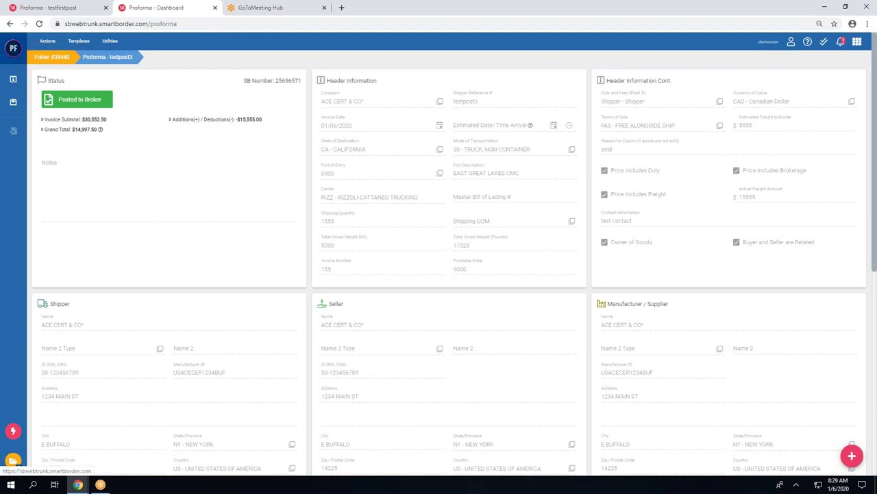
click(13, 48)
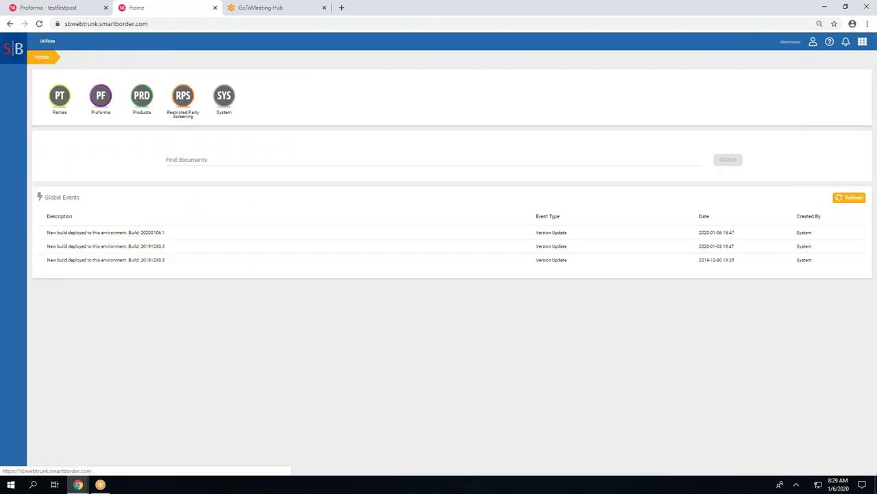